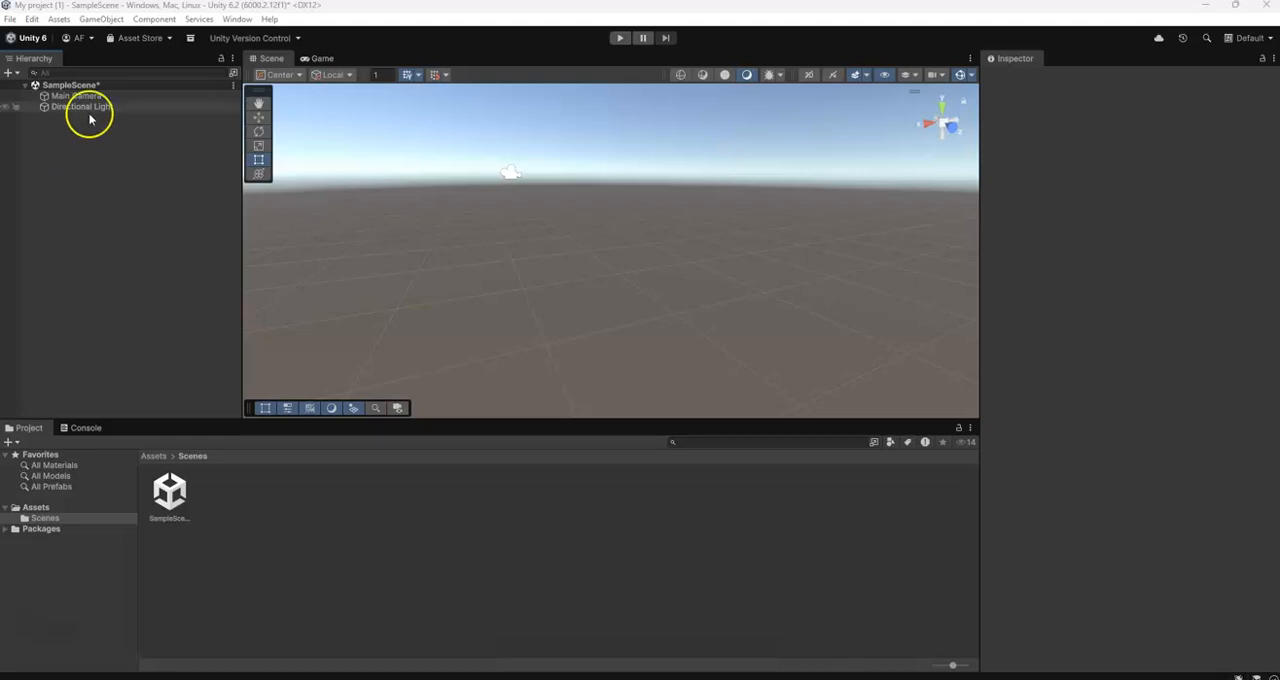
# Inspect the properties of the Main Camera and Directional Light and compare the Scene view with the Game view
pyautogui.click(96, 97)
pyautogui.click(91, 107)
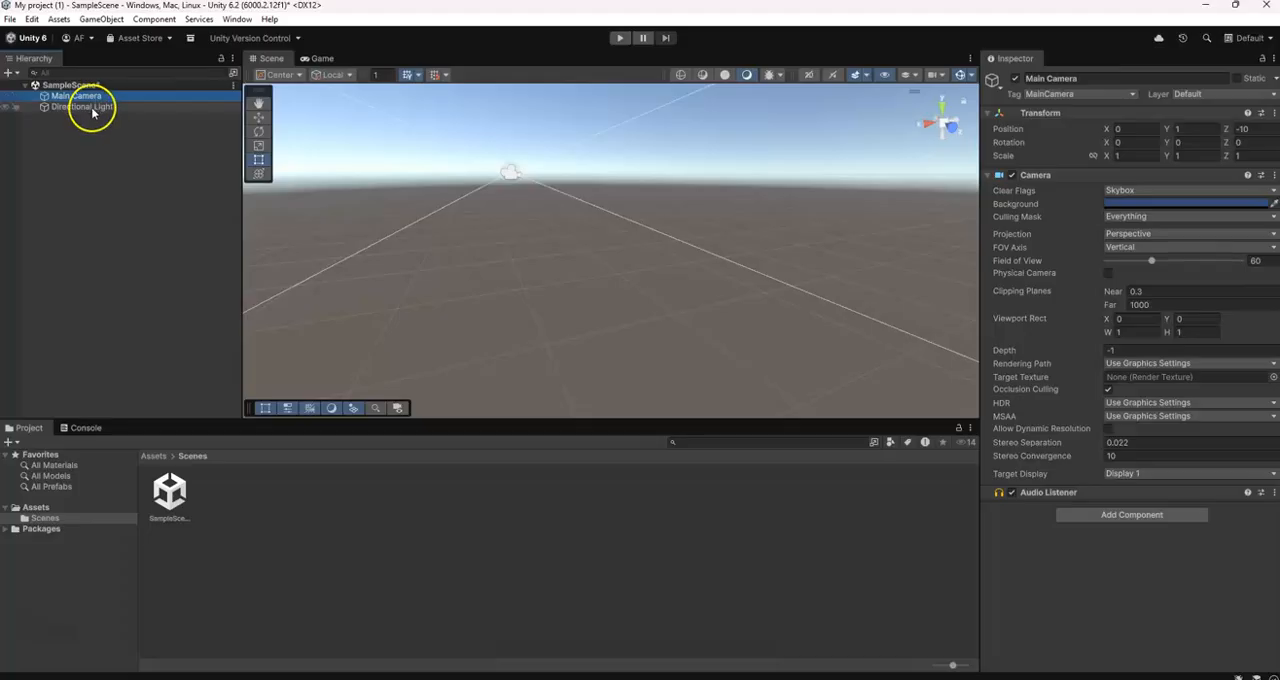
pyautogui.moveTo(621, 220); pyautogui.dragTo(645, 226, button='middle')
pyautogui.scroll(-5, 645, 226)
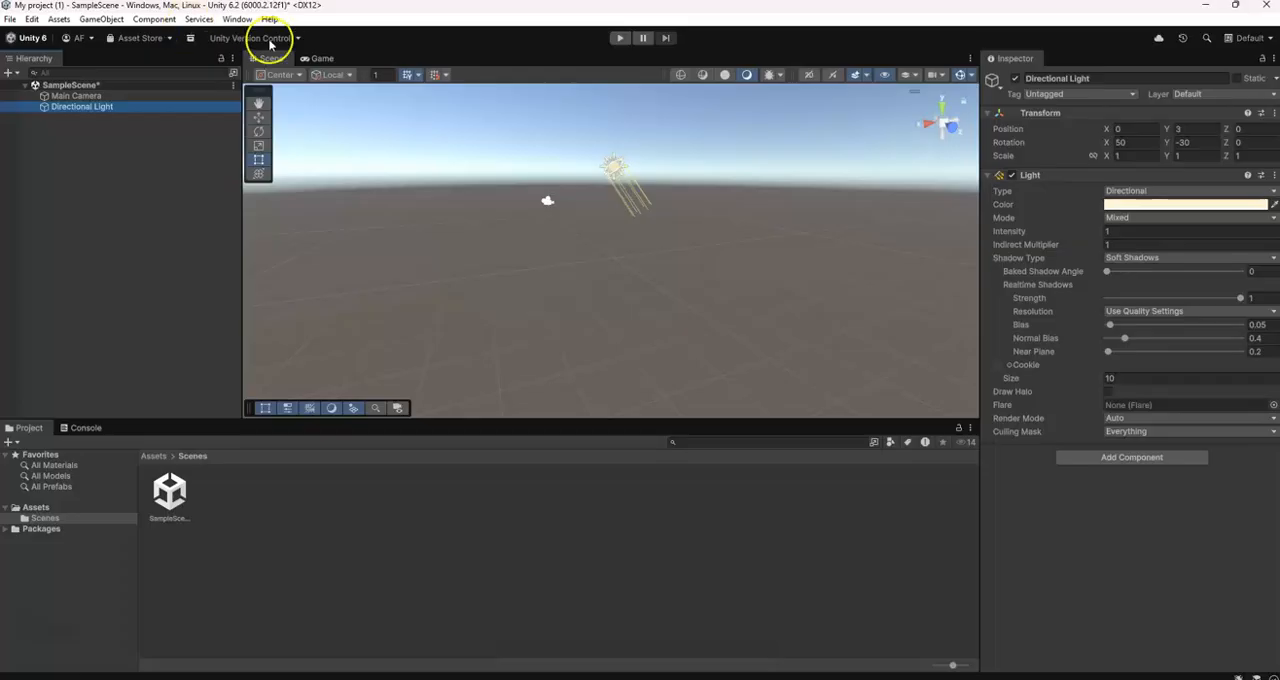
pyautogui.click(310, 60)
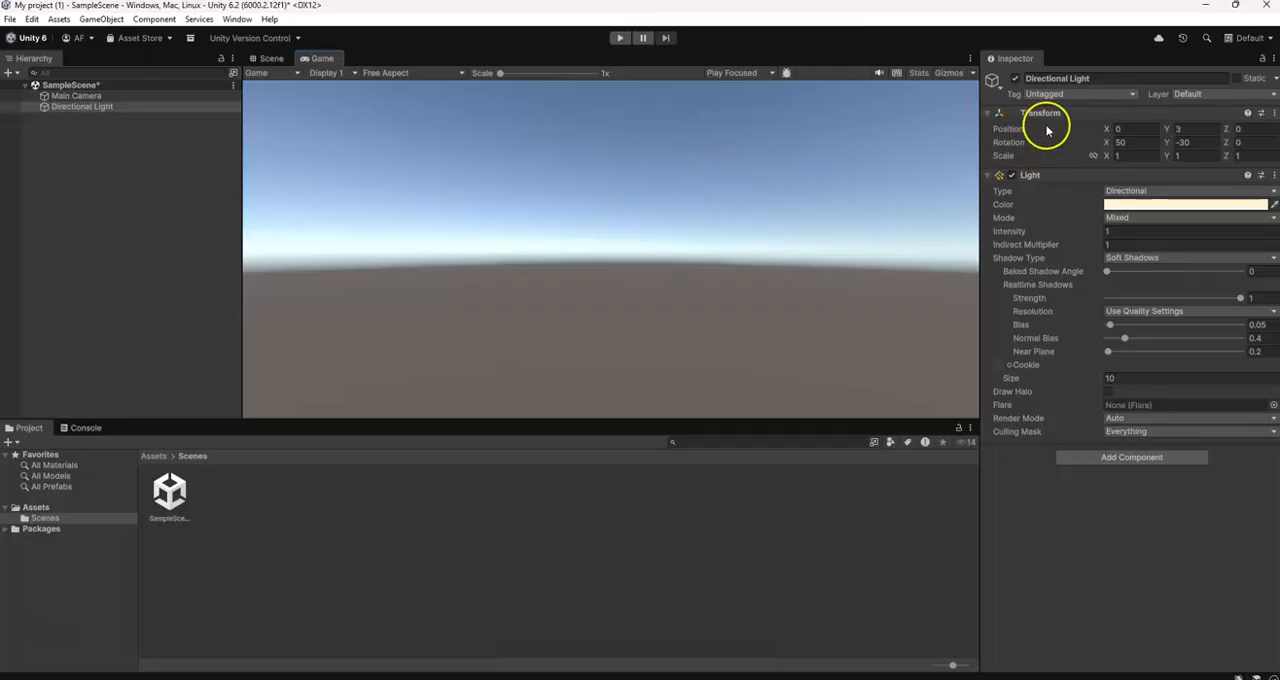
pyautogui.click(271, 58)
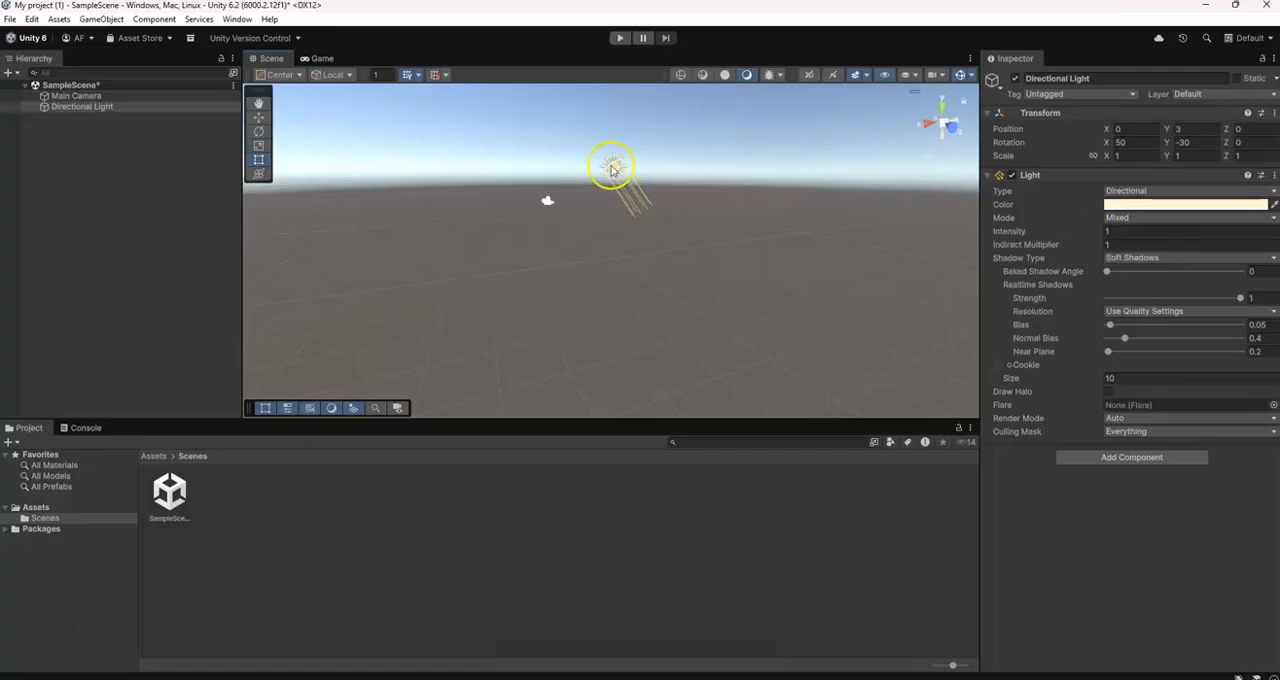
pyautogui.click(131, 106)
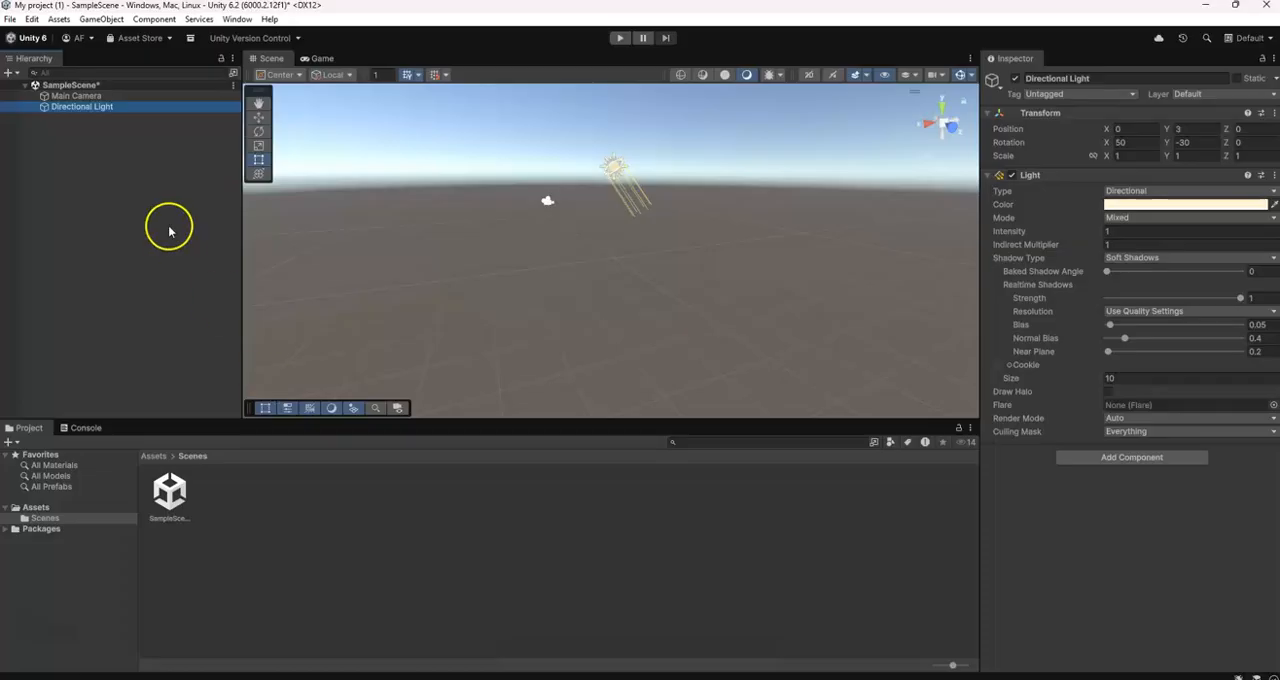
# Add a 3D plane object to the scene
pyautogui.click(113, 19)
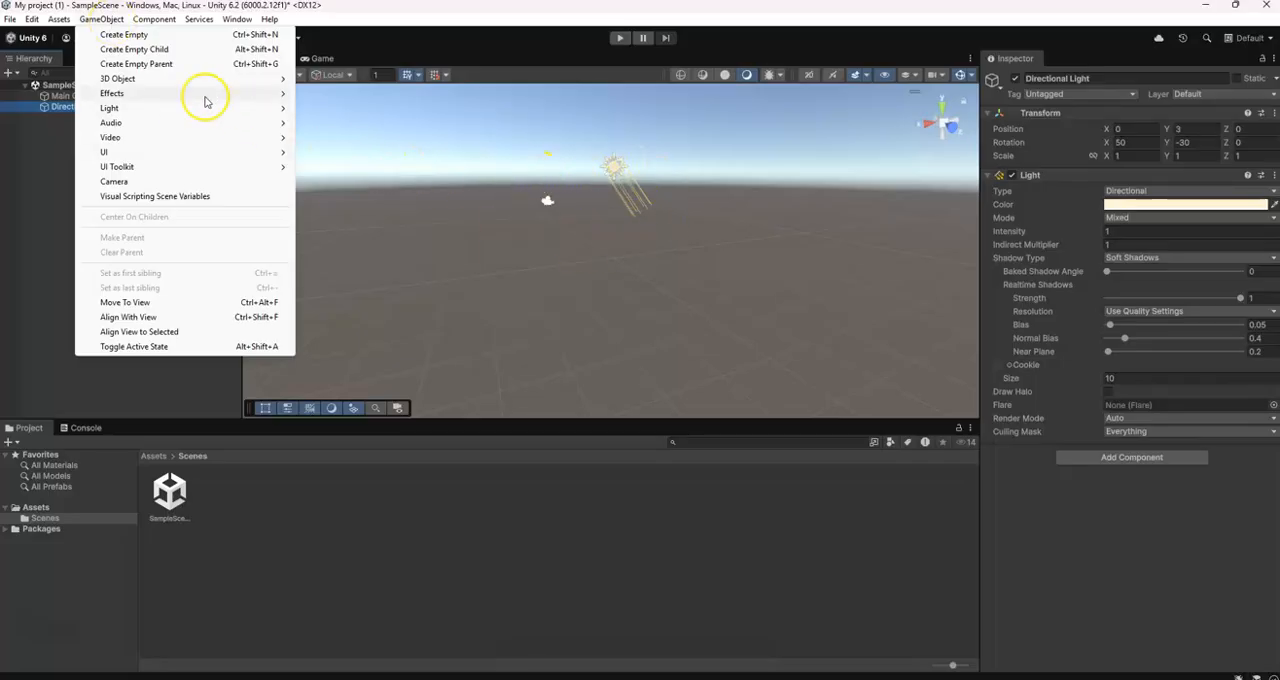
pyautogui.moveTo(146, 112)
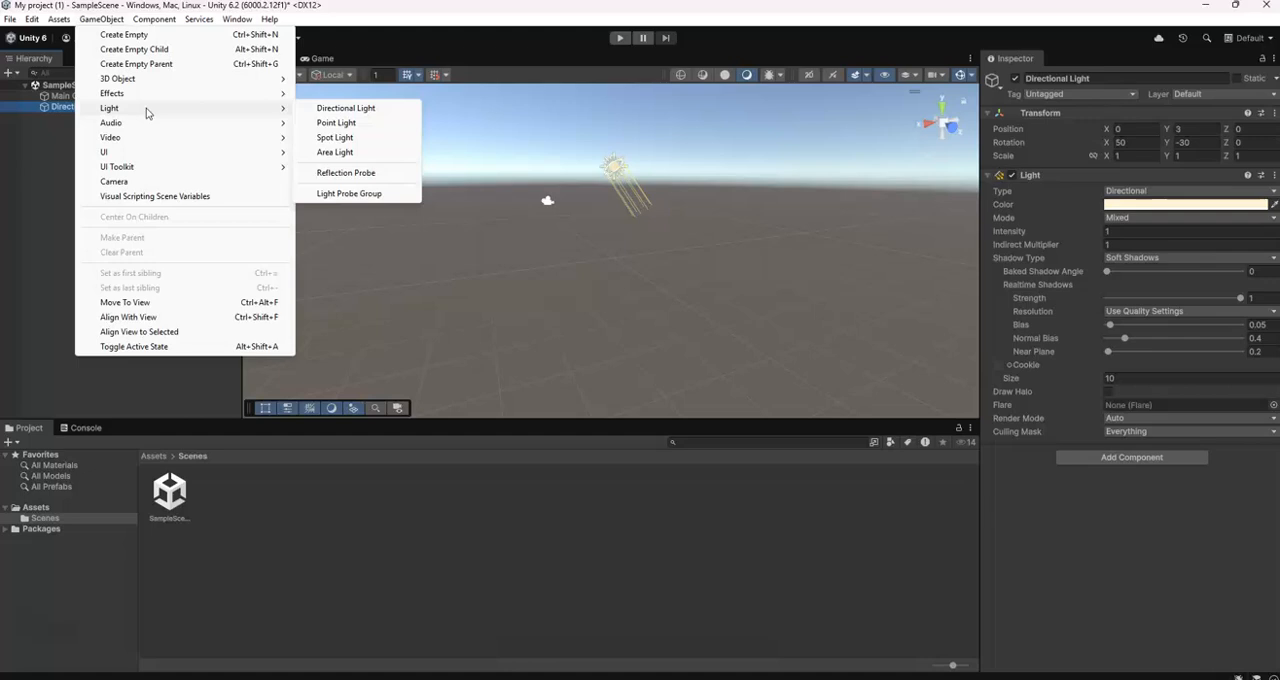
pyautogui.moveTo(143, 80)
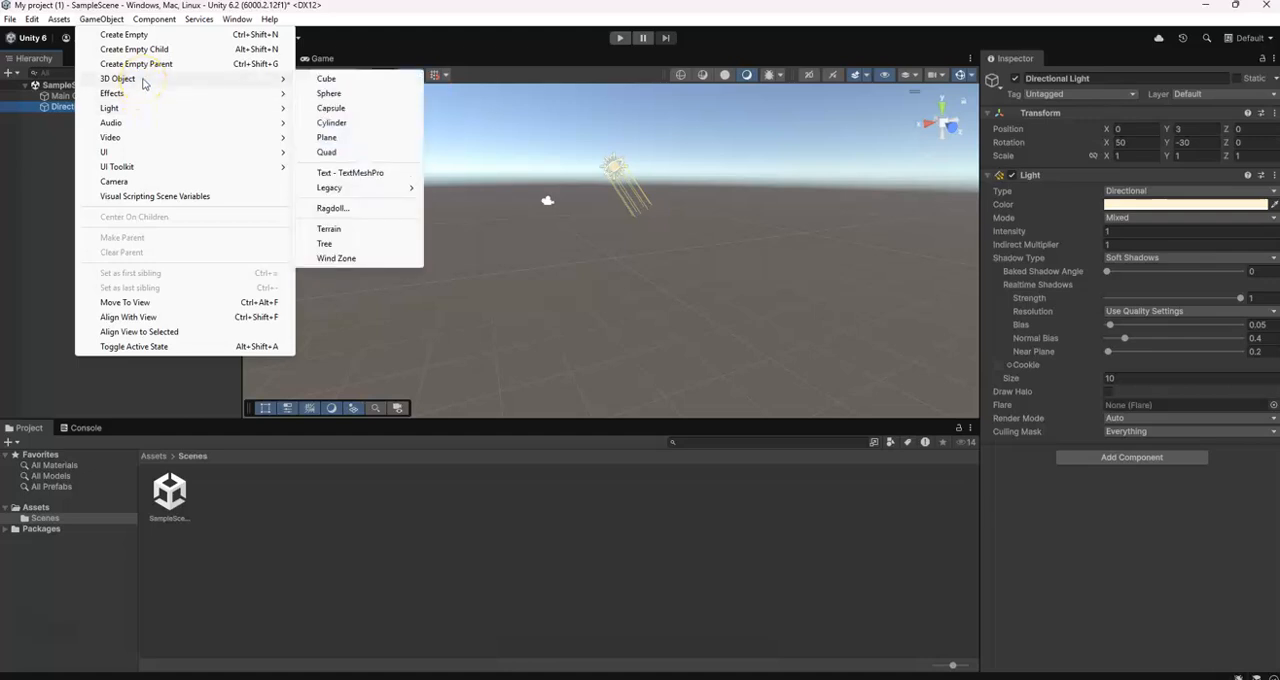
pyautogui.click(354, 141)
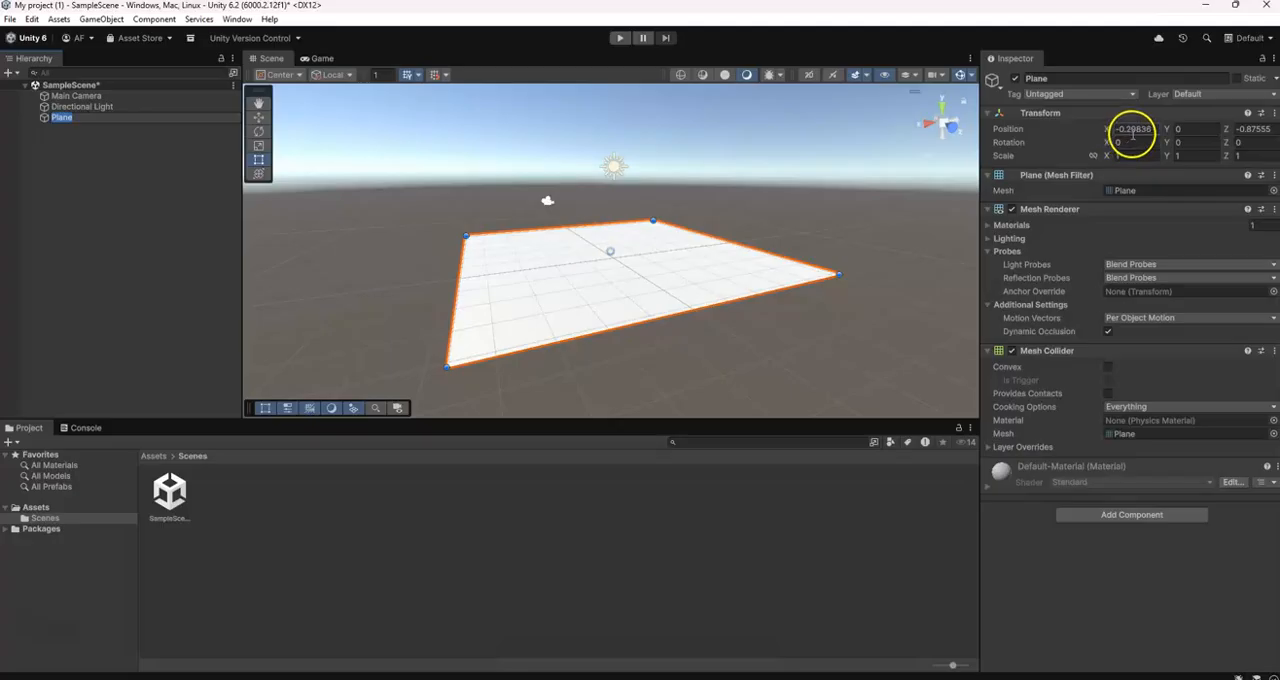
# Set the plane's X and Z position values to 0
pyautogui.click(1245, 129)
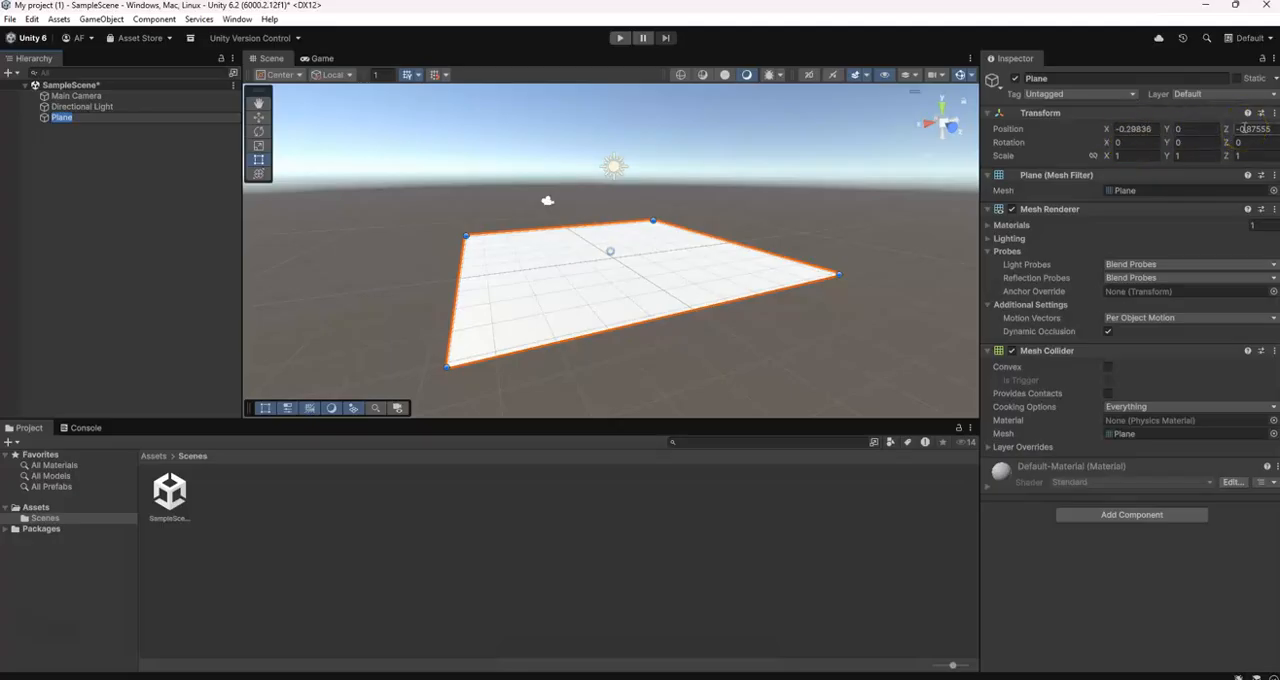
pyautogui.click(1157, 129)
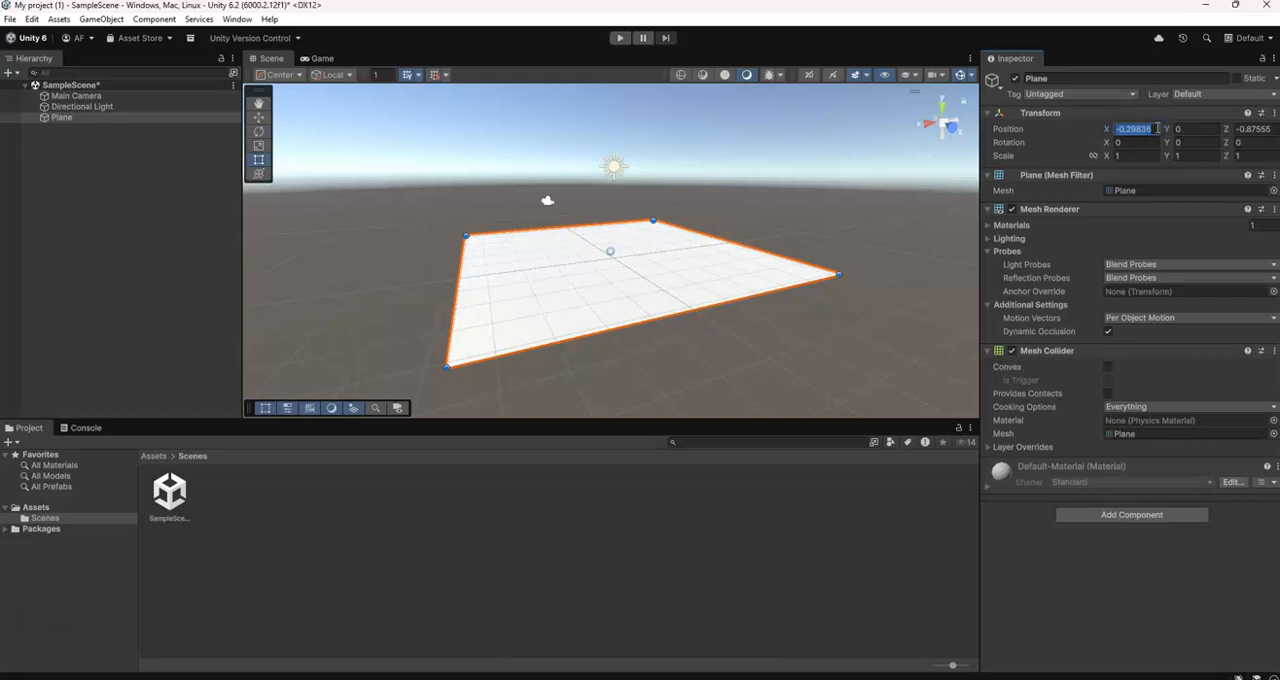
pyautogui.write('0')
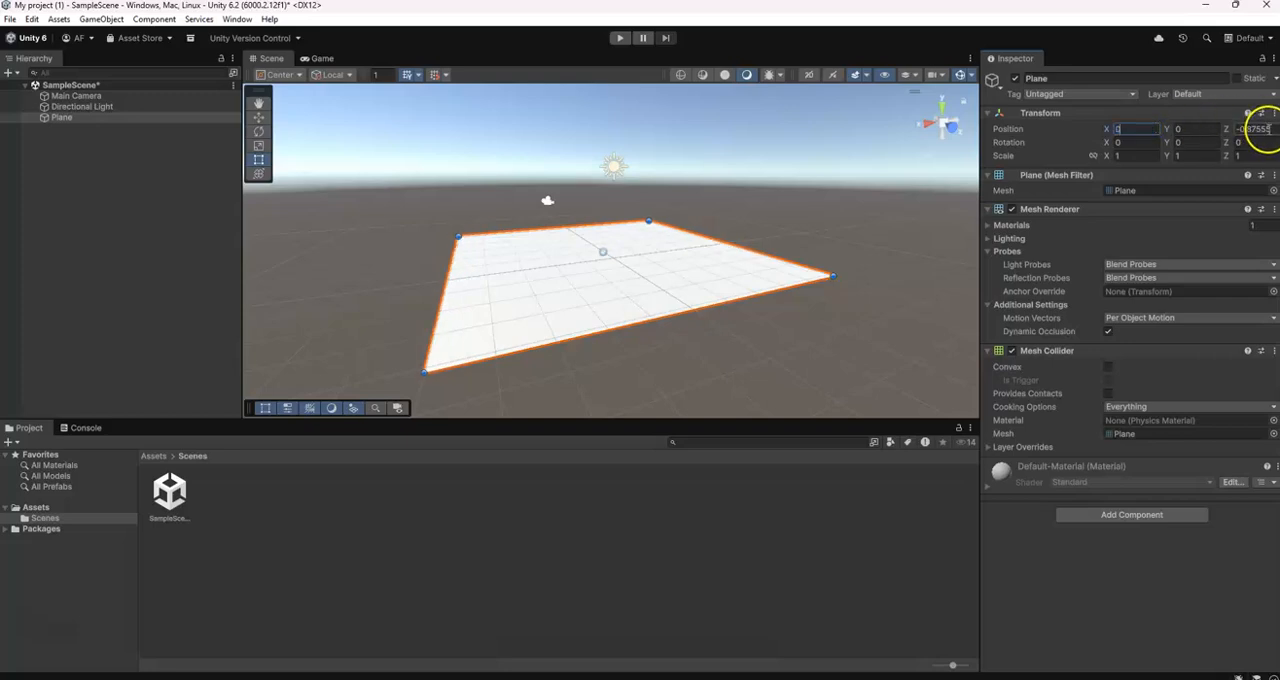
pyautogui.click(1269, 129)
pyautogui.write('0')
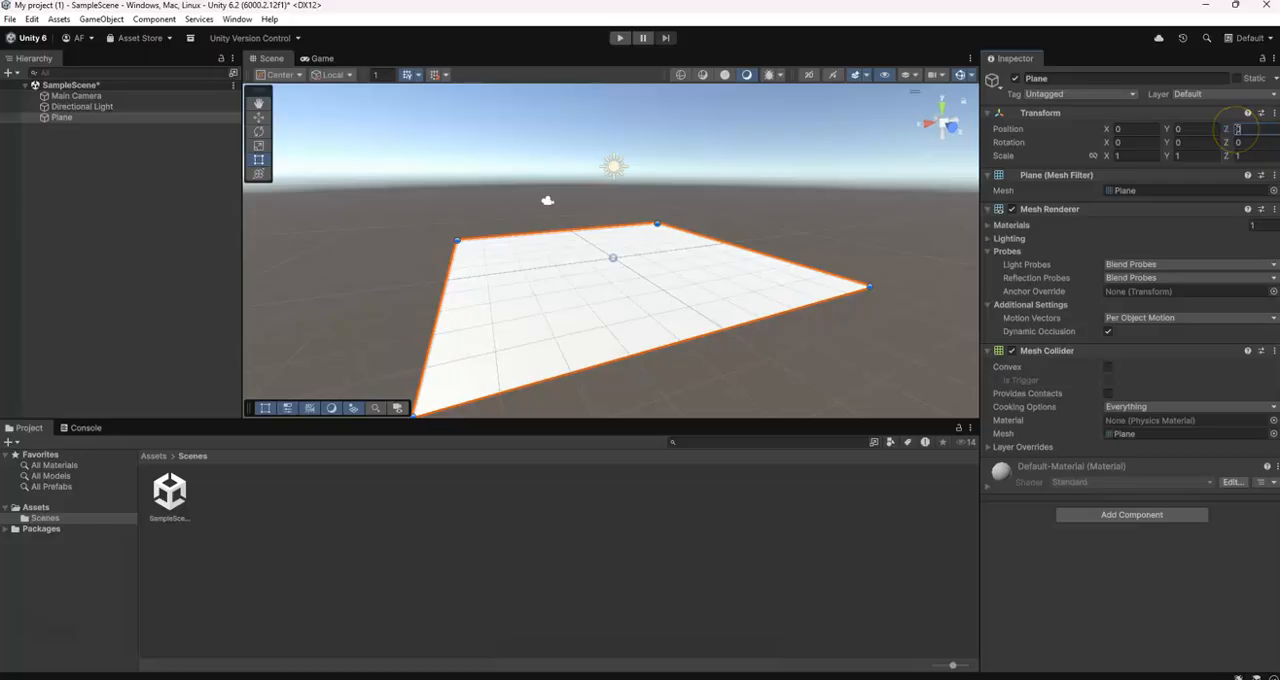
# Move the plane freely with the Move tool to about X 0.04, Y 0.42, Z -0.99
pyautogui.click(259, 118)
pyautogui.moveTo(566, 264); pyautogui.dragTo(634, 263)
pyautogui.moveTo(605, 208); pyautogui.dragTo(597, 233)
# Reset the plane to the origin by setting its X, Y and Z position to 0
pyautogui.click(1124, 129)
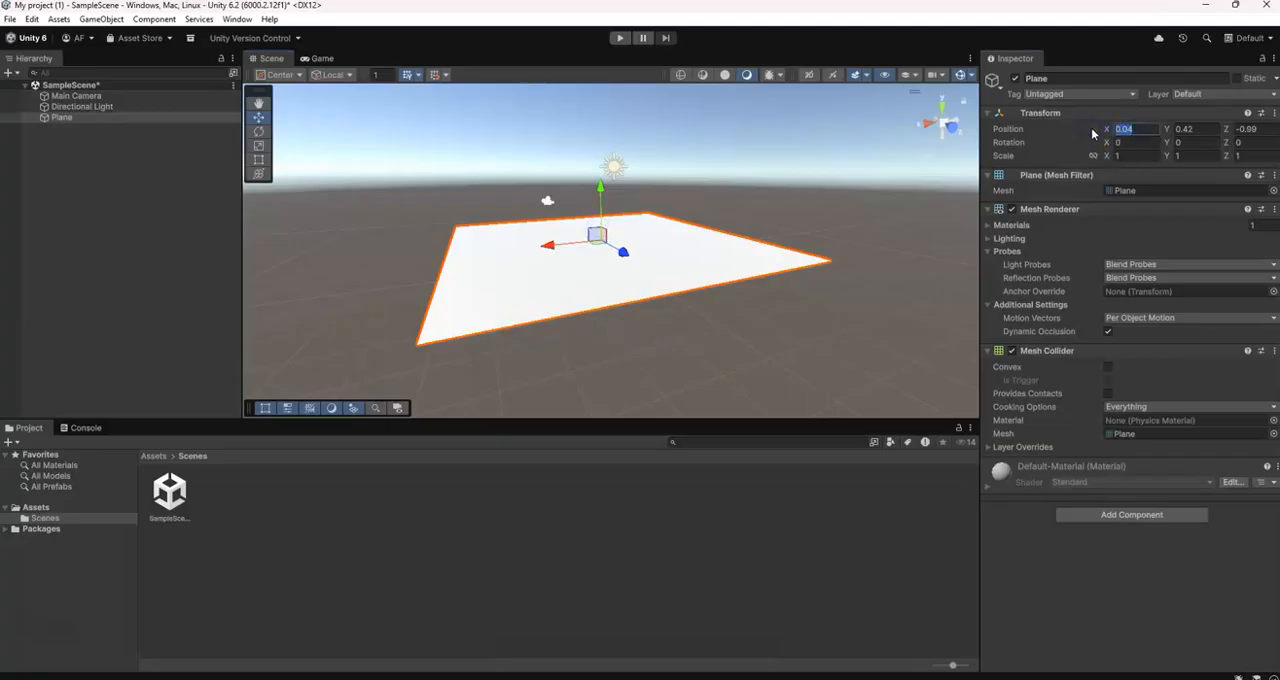
pyautogui.write('0')
pyautogui.click(1205, 128)
pyautogui.write('0')
pyautogui.click(1250, 128)
pyautogui.write('0')
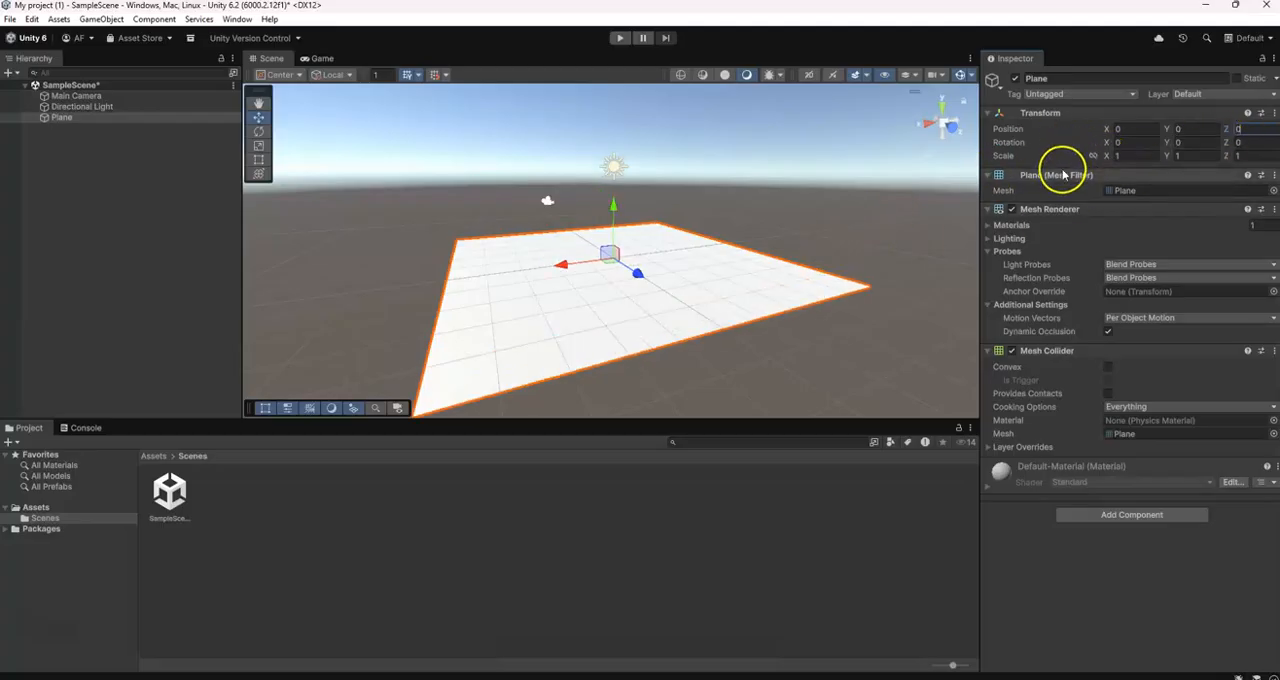
# Set the plane's scale to 2 on both the X and Z axes
pyautogui.click(1135, 155)
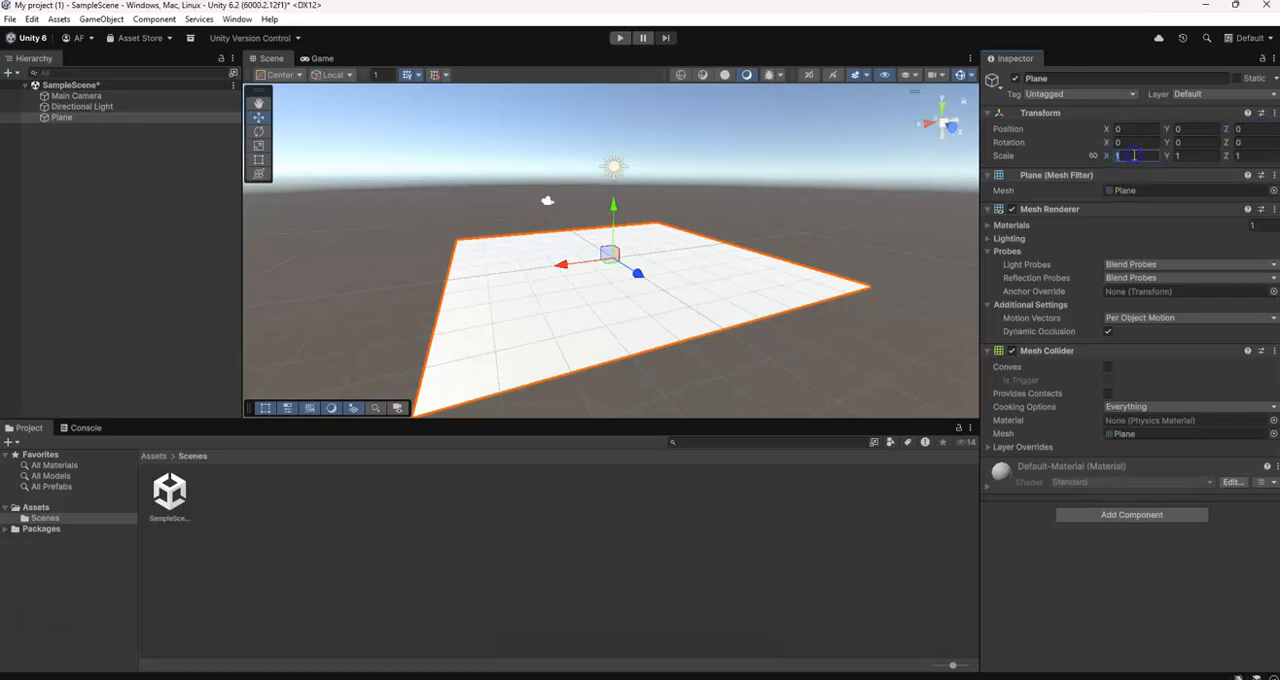
pyautogui.write('2')
pyautogui.click(1232, 156)
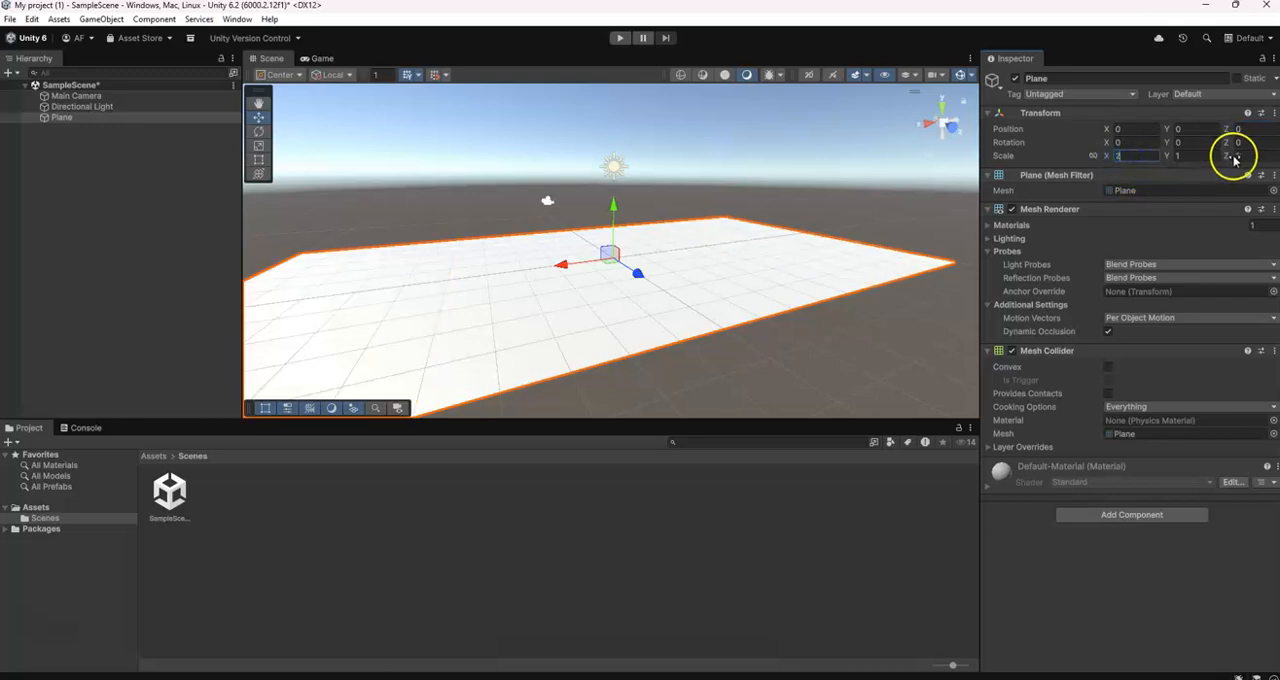
pyautogui.write('2')
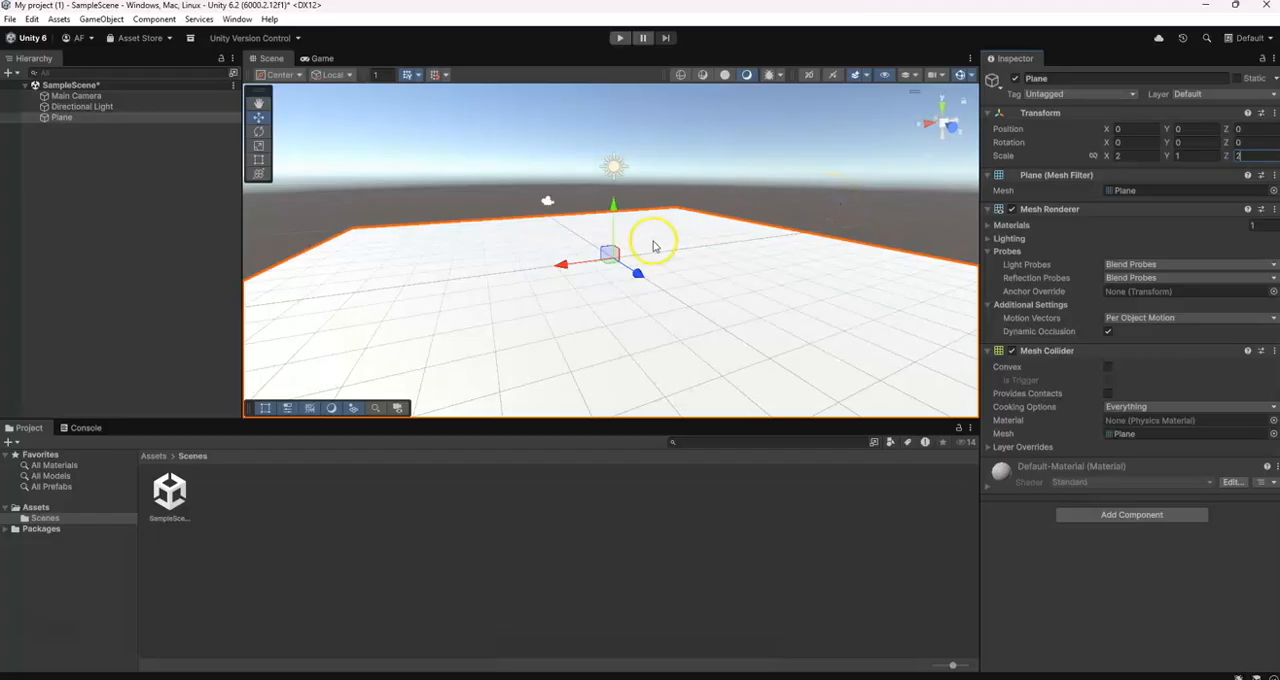
# Rename the plane as Ground
pyautogui.click(1075, 79)
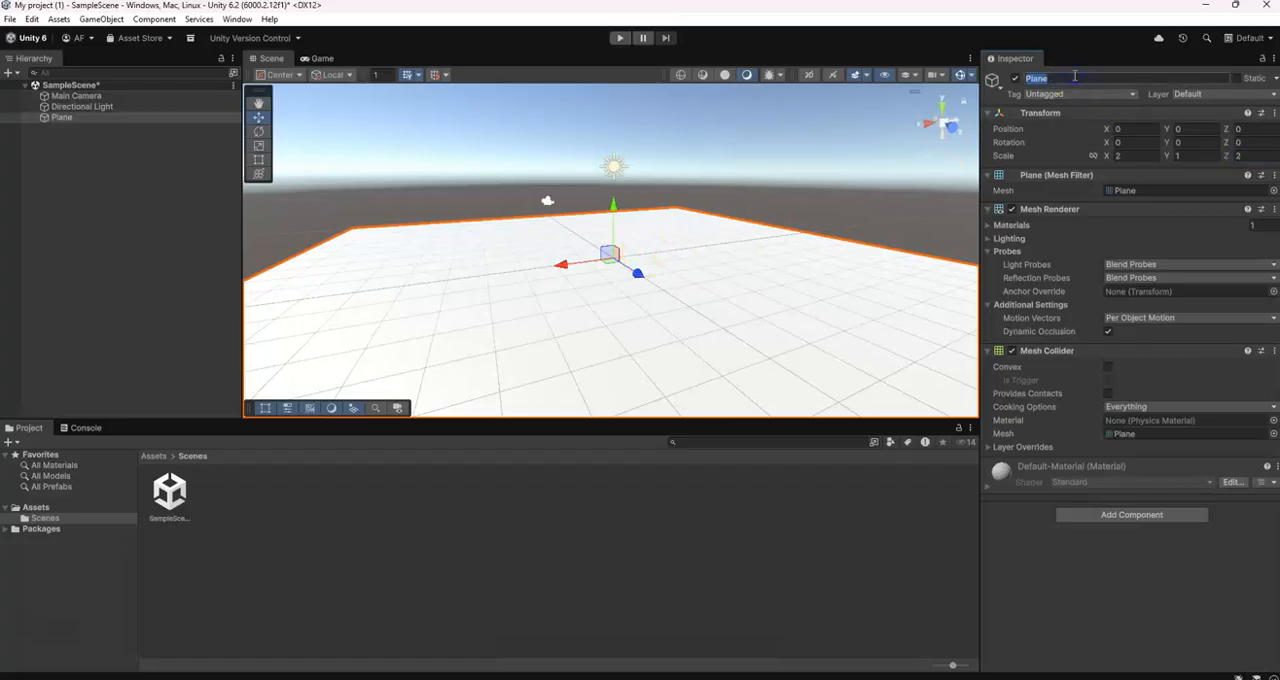
pyautogui.write('Ground')
pyautogui.click(808, 24)
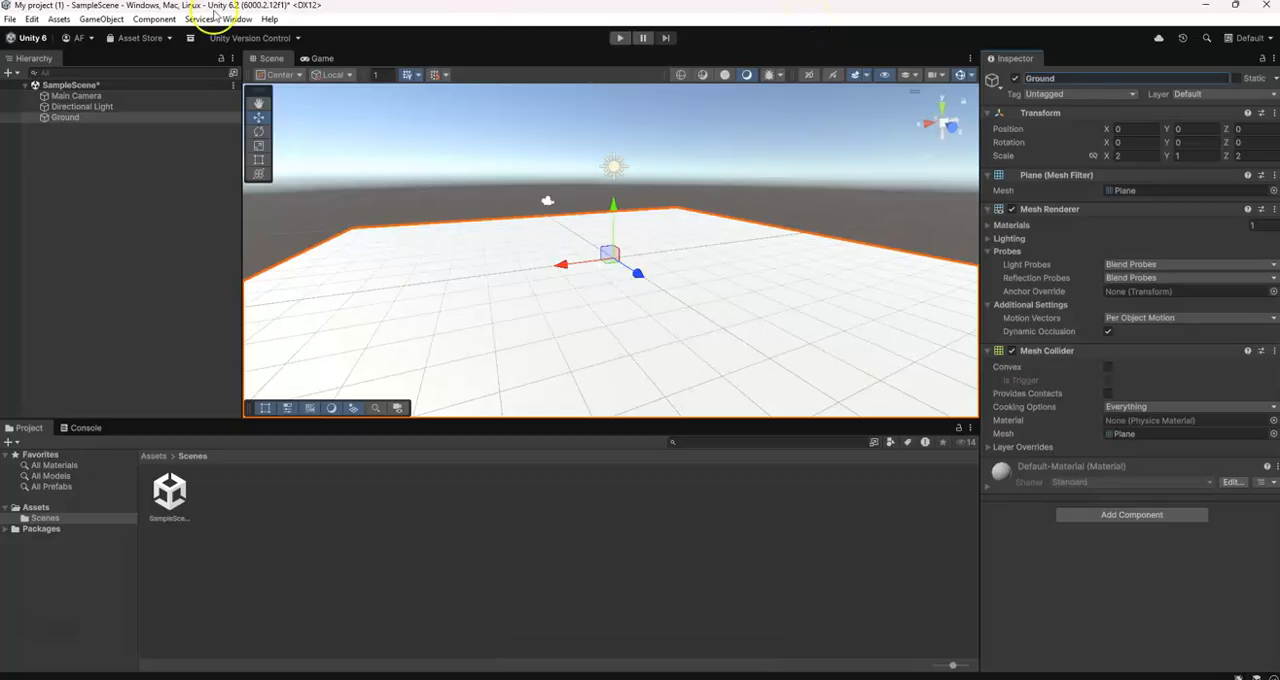
# Add a 3D sphere object to the scene
pyautogui.click(106, 22)
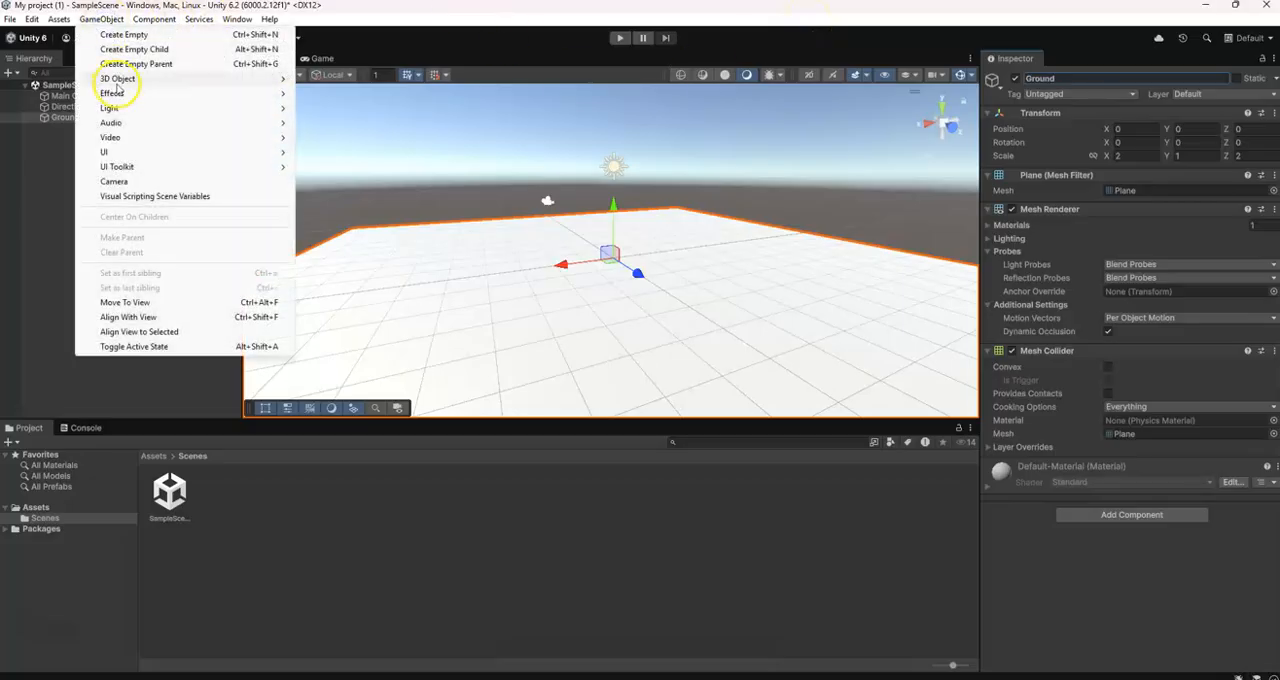
pyautogui.moveTo(118, 88)
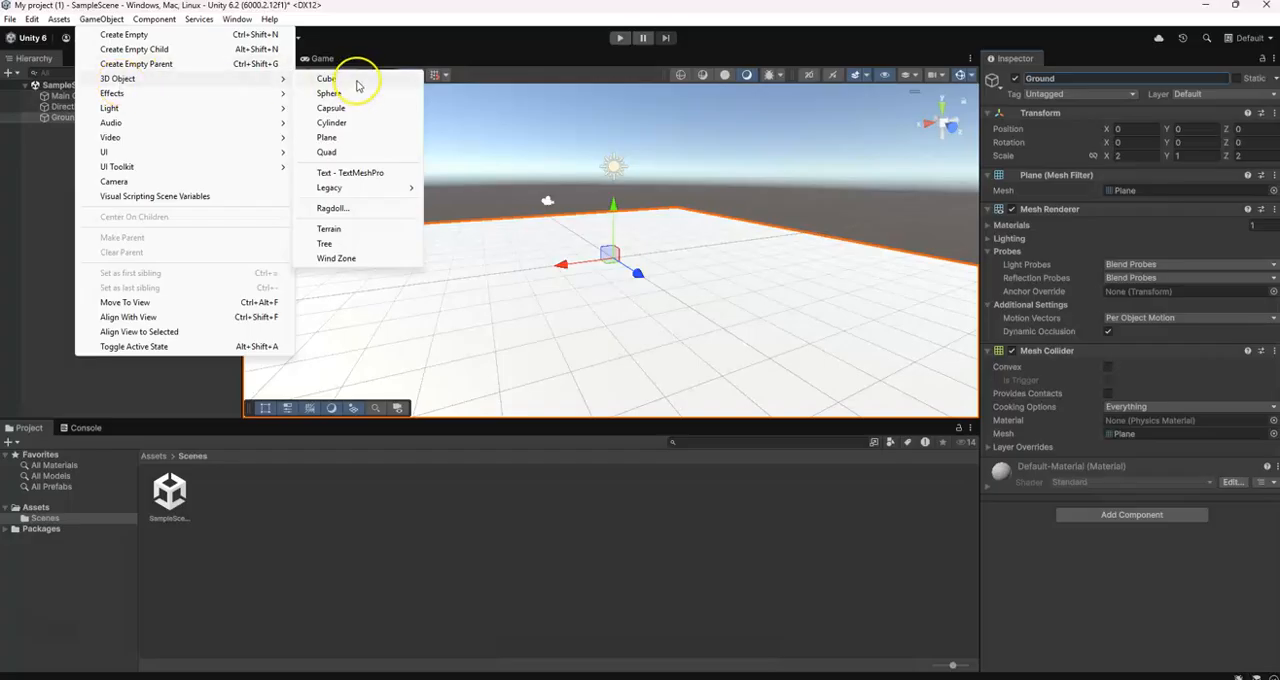
pyautogui.click(361, 94)
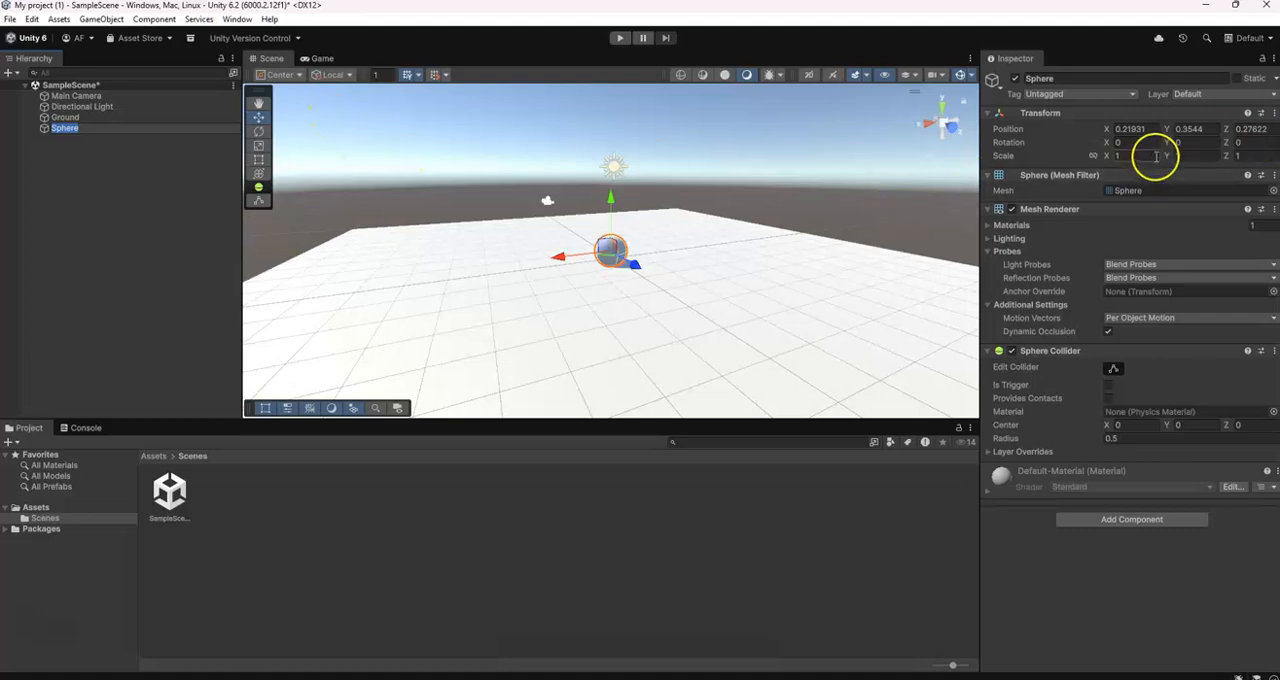
# Set the sphere's X, Y and Z position to 0 and rename it as Player
pyautogui.scroll(5, 691, 257)
pyautogui.moveTo(641, 273)
pyautogui.mouseDown(button='middle')
pyautogui.moveTo(666, 255)
pyautogui.moveTo(657, 226)
pyautogui.moveTo(638, 249)
pyautogui.mouseUp(button='middle')
pyautogui.moveTo(638, 251); pyautogui.dragTo(499, 232, button='right')
pyautogui.click(517, 314)
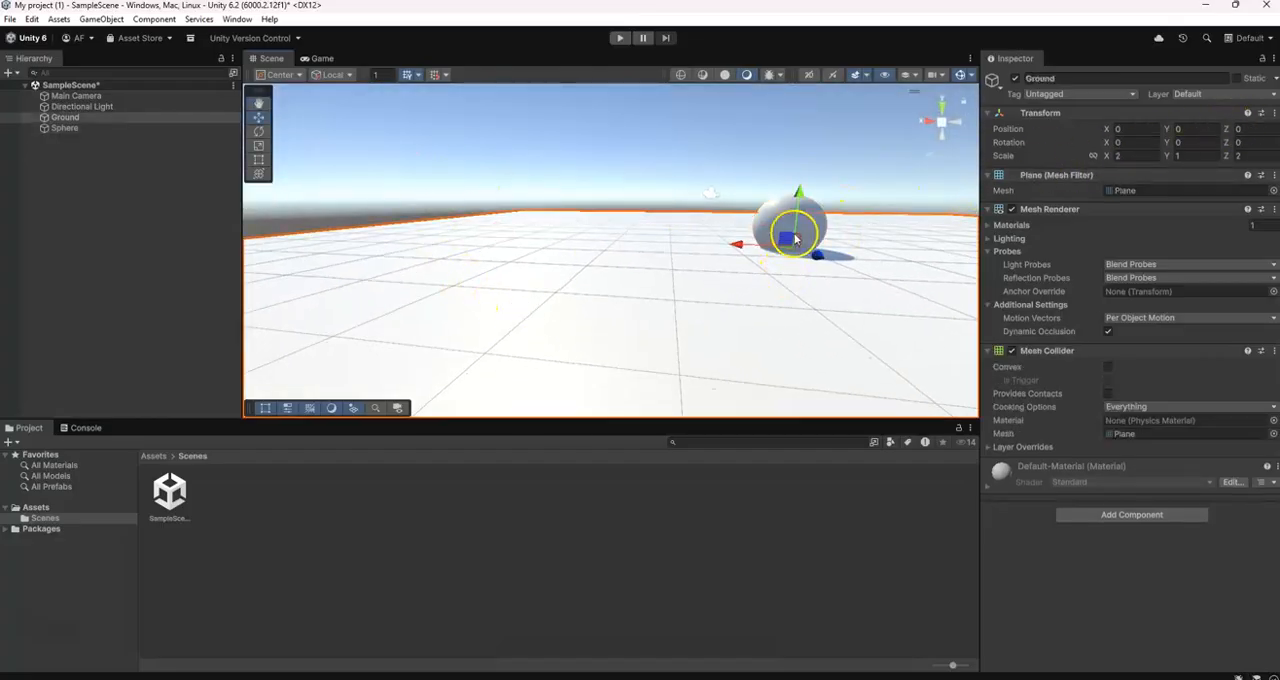
pyautogui.click(780, 223)
pyautogui.moveTo(845, 267); pyautogui.dragTo(864, 284, button='right')
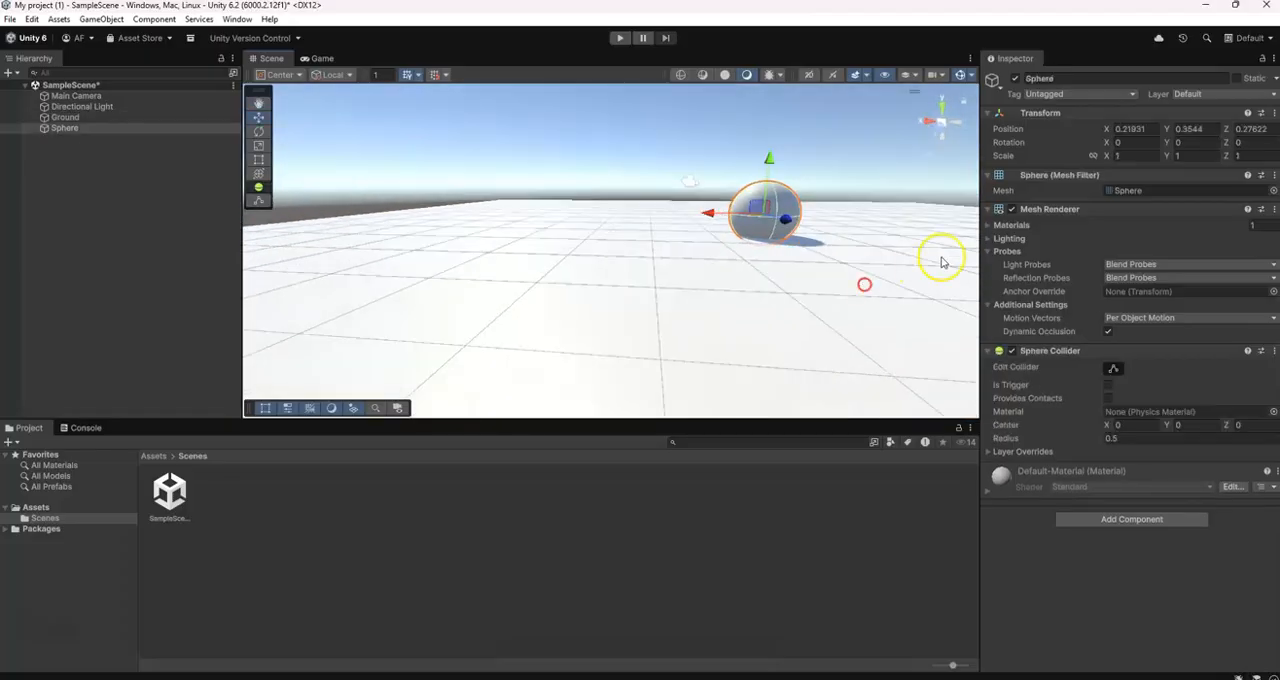
pyautogui.click(1150, 128)
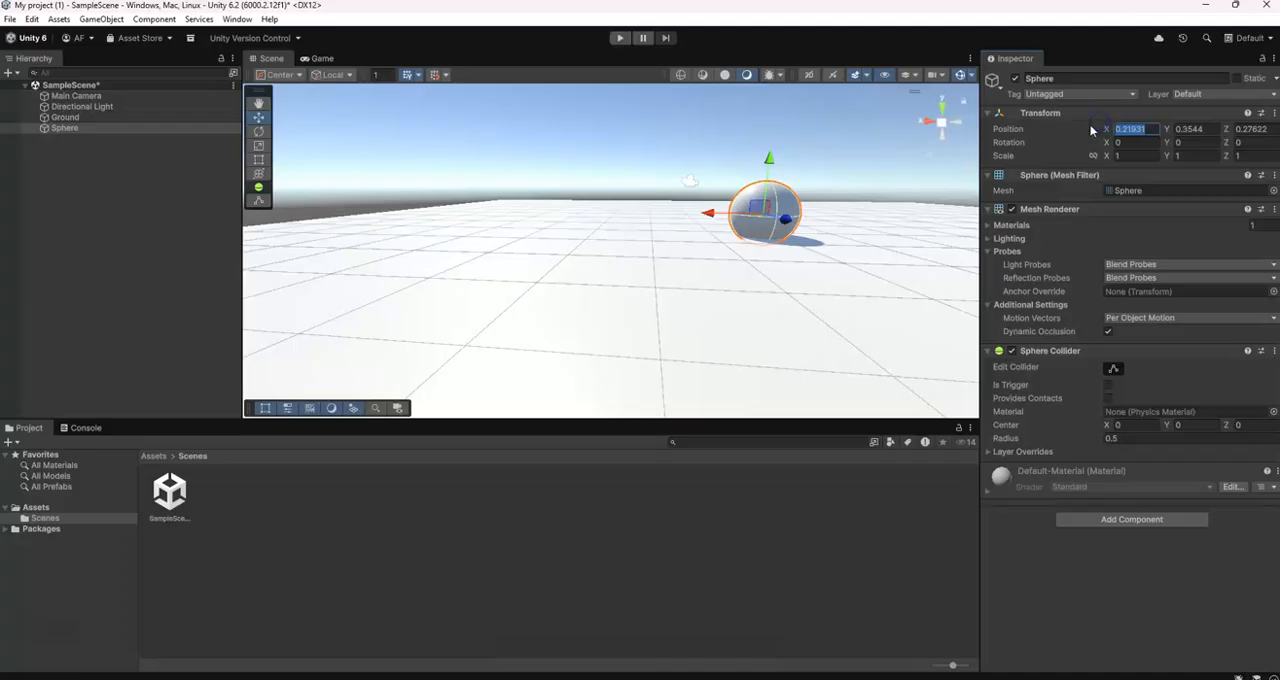
pyautogui.write('0')
pyautogui.click(1190, 128)
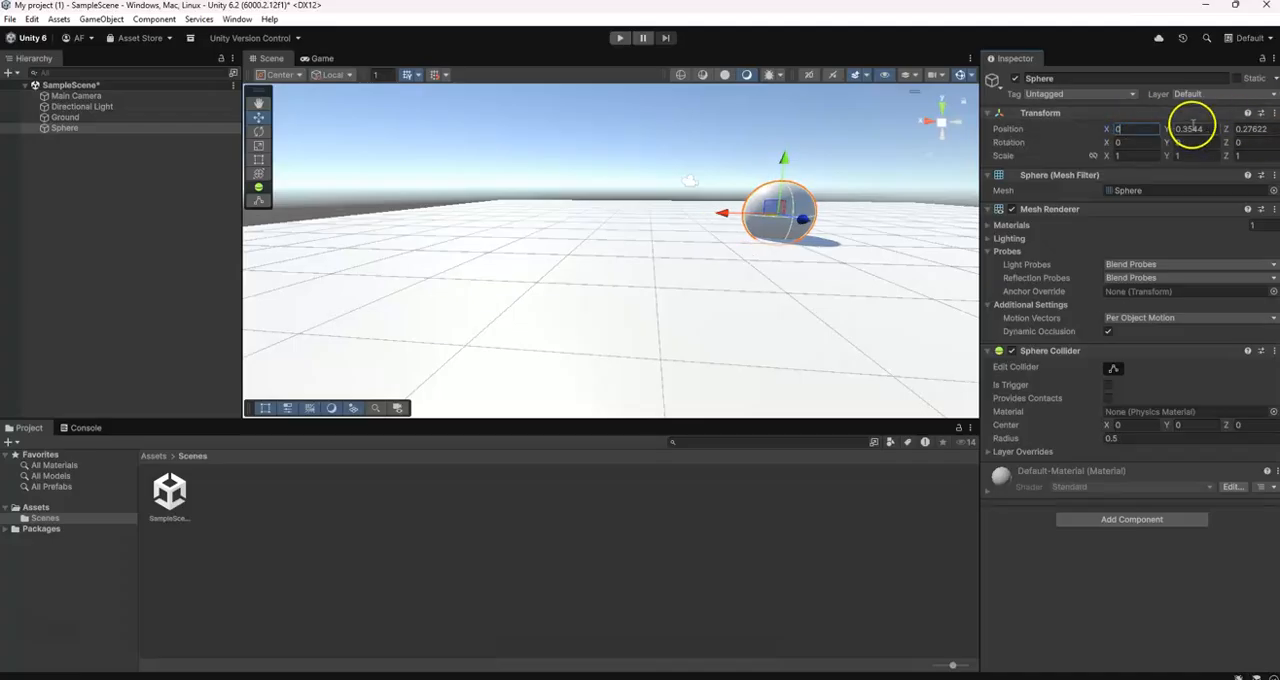
pyautogui.write('0')
pyautogui.click(1238, 128)
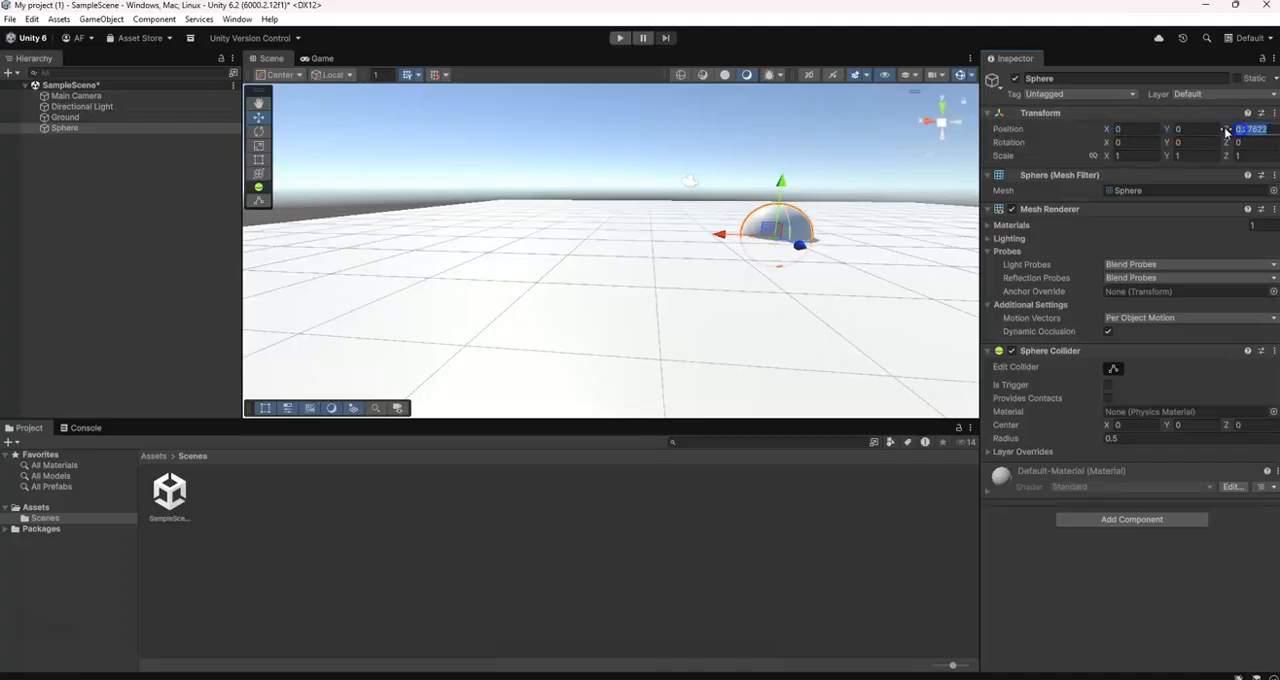
pyautogui.write('0')
pyautogui.click(1118, 82)
pyautogui.write('Player')
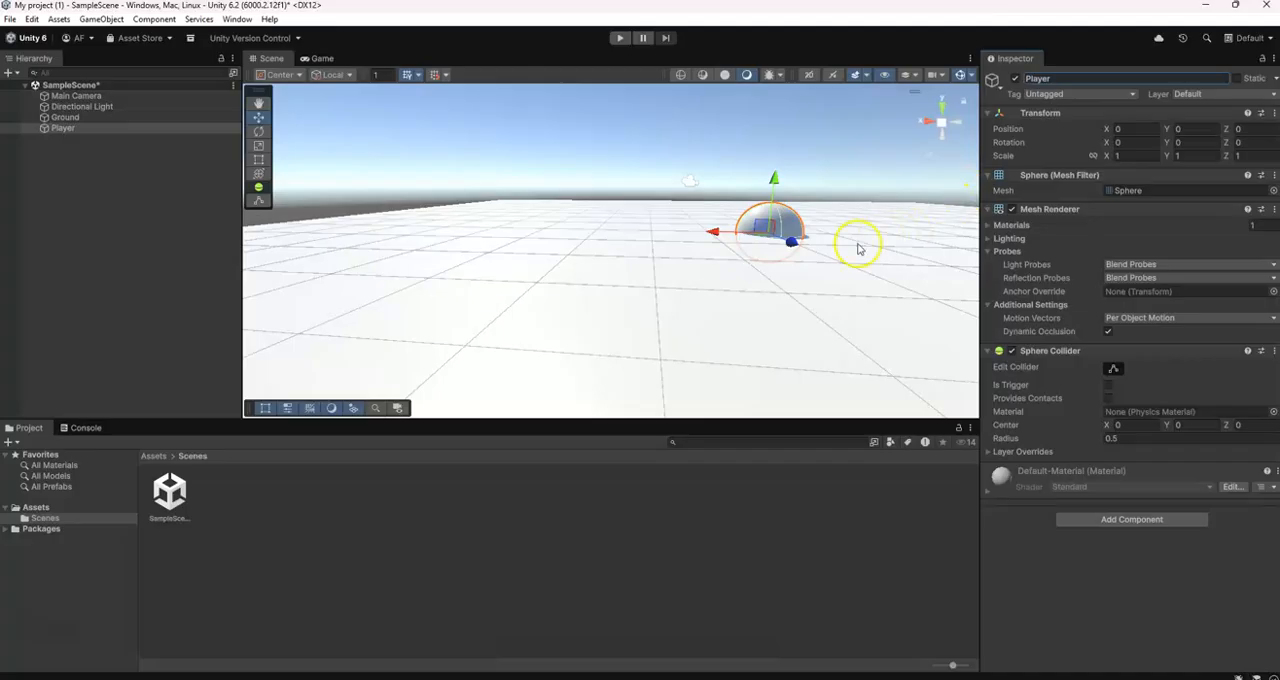
# Examine the Player sphere from several angles and distances to see how it sits relative to the Ground plane
pyautogui.moveTo(849, 240); pyautogui.dragTo(755, 283, button='middle')
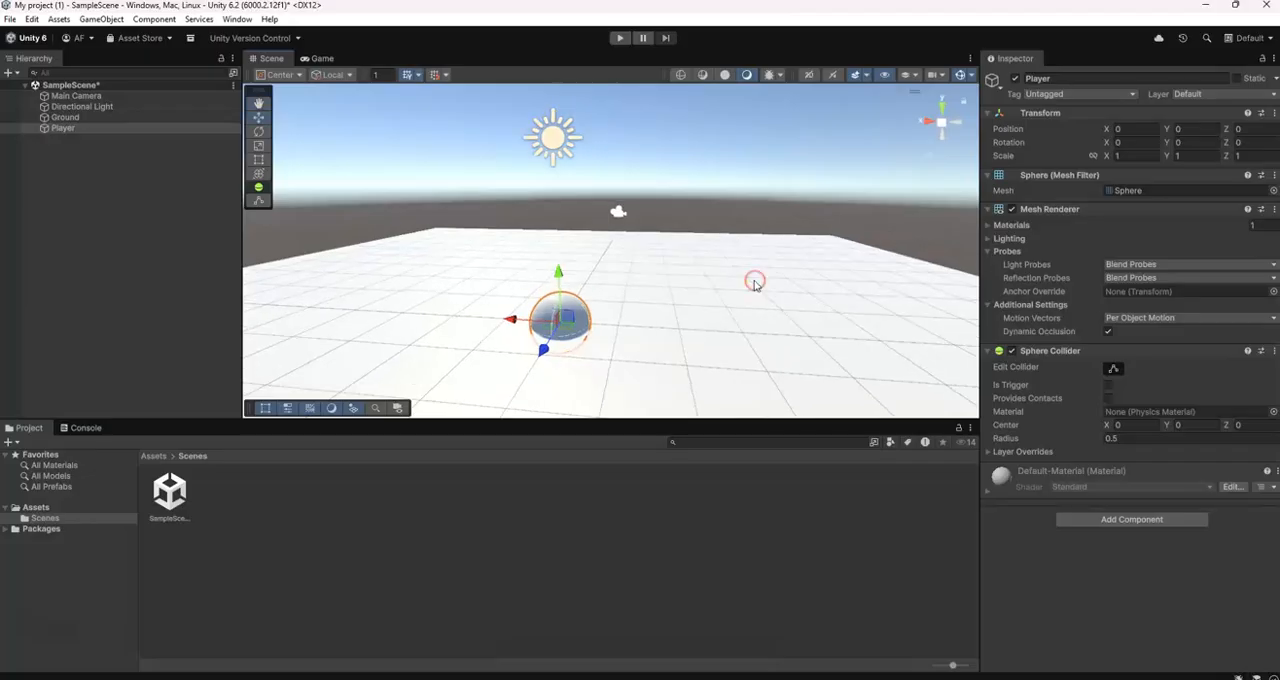
pyautogui.moveTo(755, 283); pyautogui.dragTo(675, 300, button='right')
pyautogui.scroll(5, 675, 300)
pyautogui.scroll(-6, 672, 301)
pyautogui.scroll(5, 668, 308)
pyautogui.scroll(-7, 668, 308)
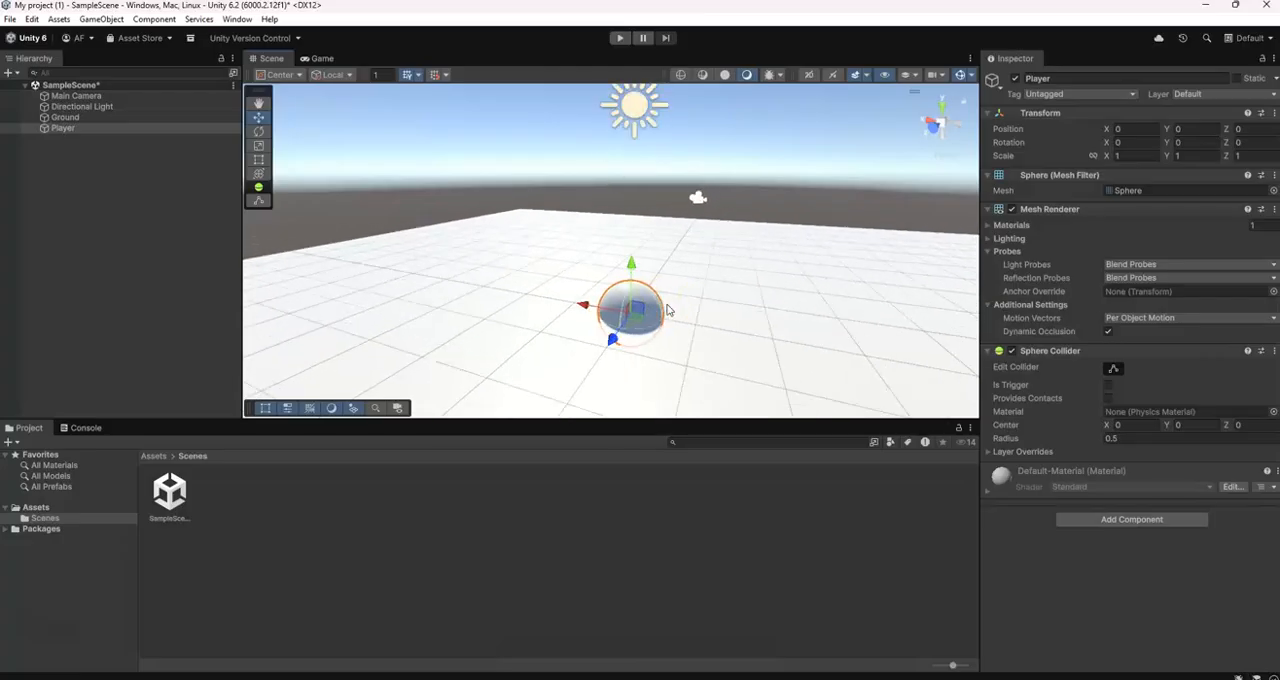
pyautogui.scroll(4, 668, 308)
pyautogui.moveTo(695, 292); pyautogui.dragTo(722, 277, button='right')
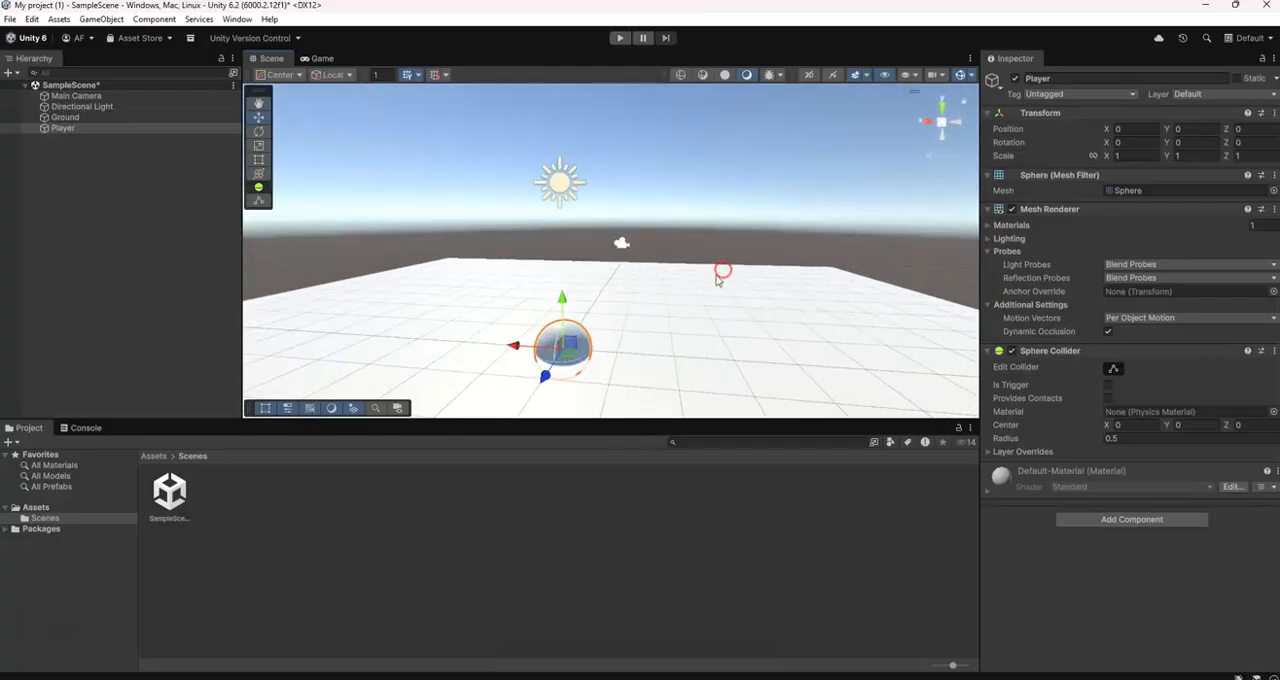
pyautogui.moveTo(722, 277); pyautogui.dragTo(737, 250, button='middle')
pyautogui.scroll(3, 737, 251)
pyautogui.moveTo(753, 248); pyautogui.dragTo(734, 283, button='right')
pyautogui.moveTo(734, 283); pyautogui.dragTo(731, 301, button='middle')
pyautogui.click(761, 279)
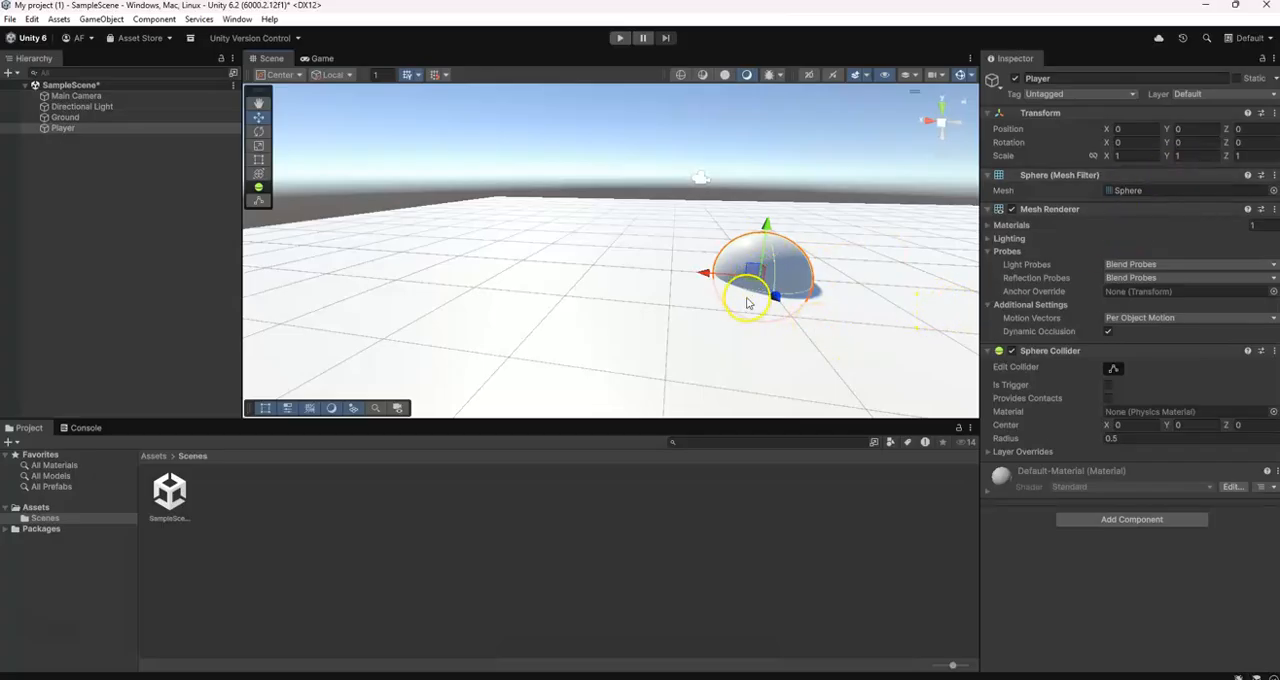
# Raise the Player sphere by setting its Y position to 0.5
pyautogui.click(1168, 129)
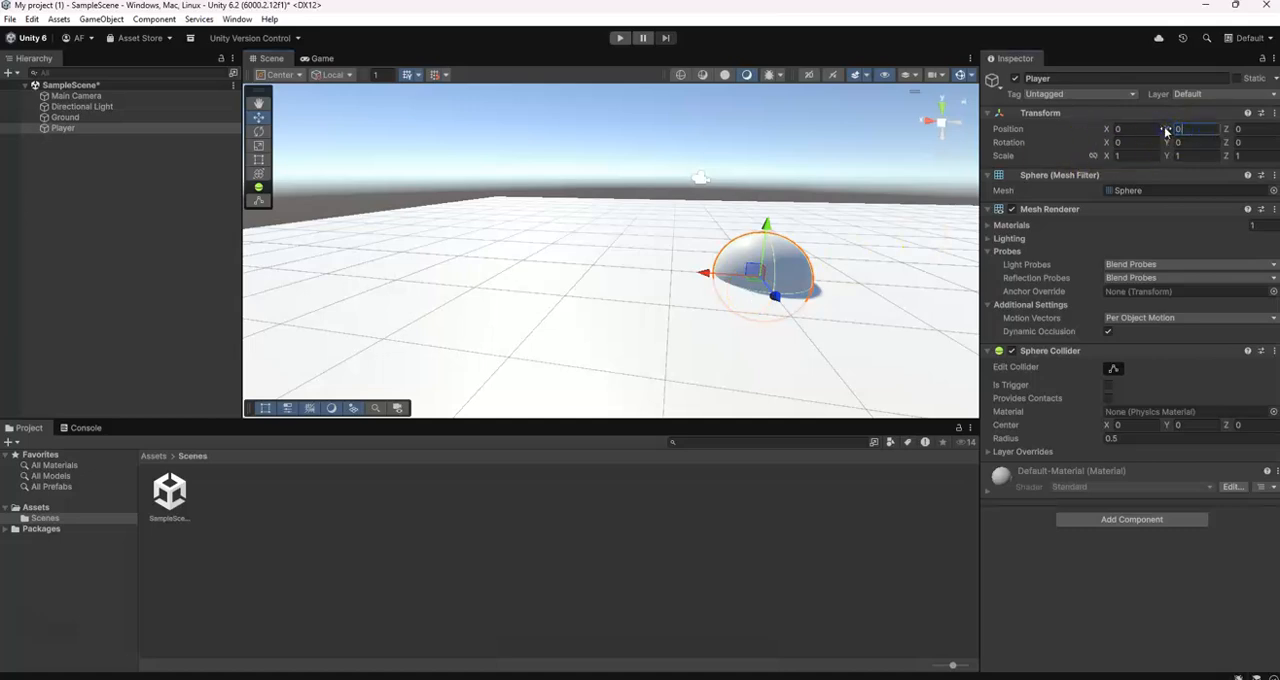
pyautogui.write('0.5')
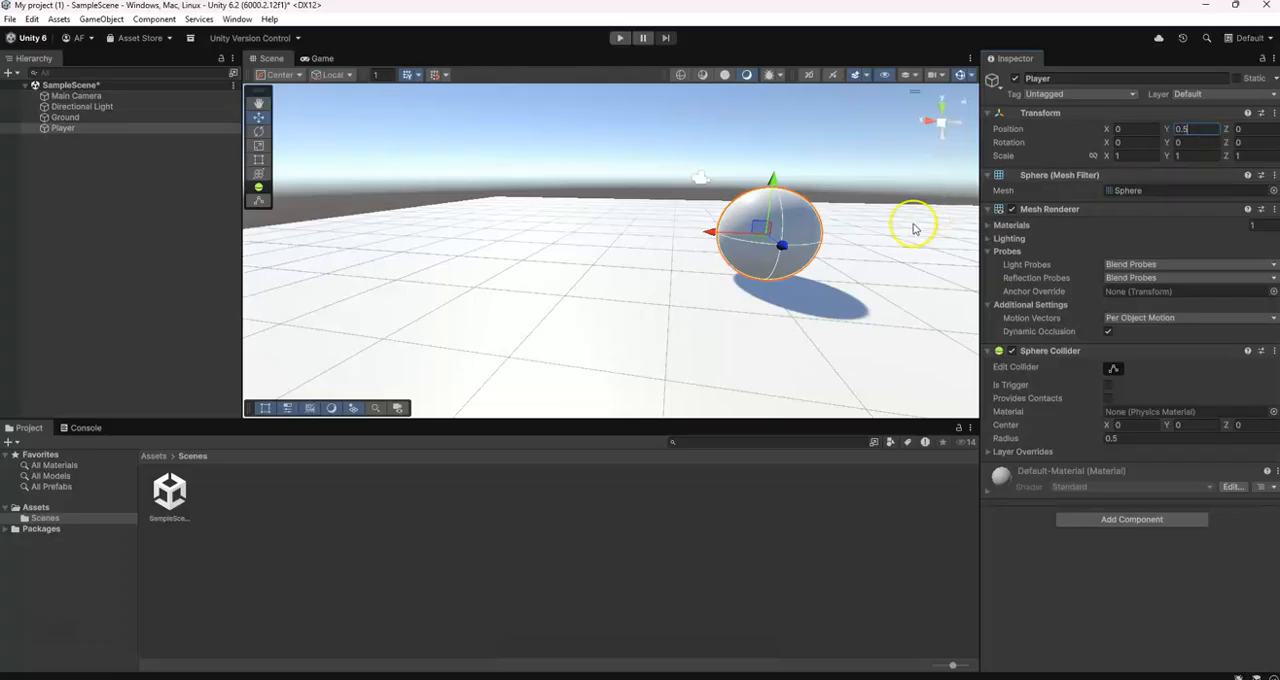
pyautogui.moveTo(897, 226); pyautogui.dragTo(860, 233, button='middle')
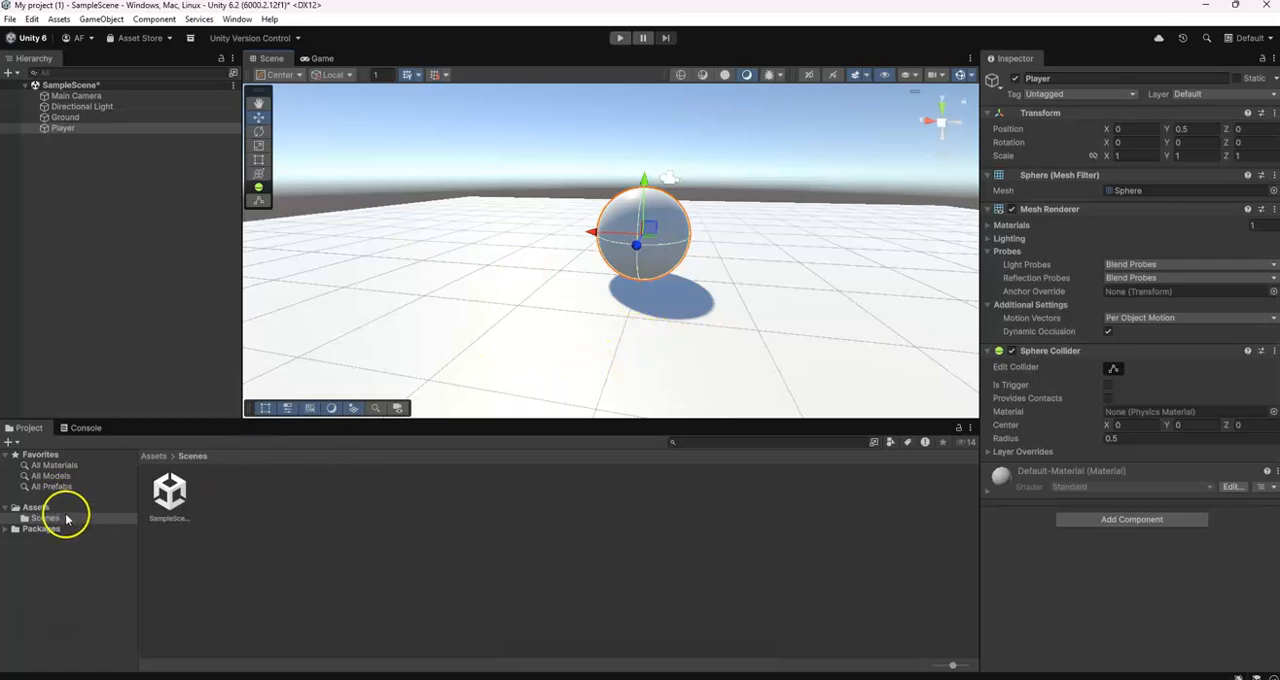
# Create a new folder named Materials inside the project's Assets folder
pyautogui.click(36, 510)
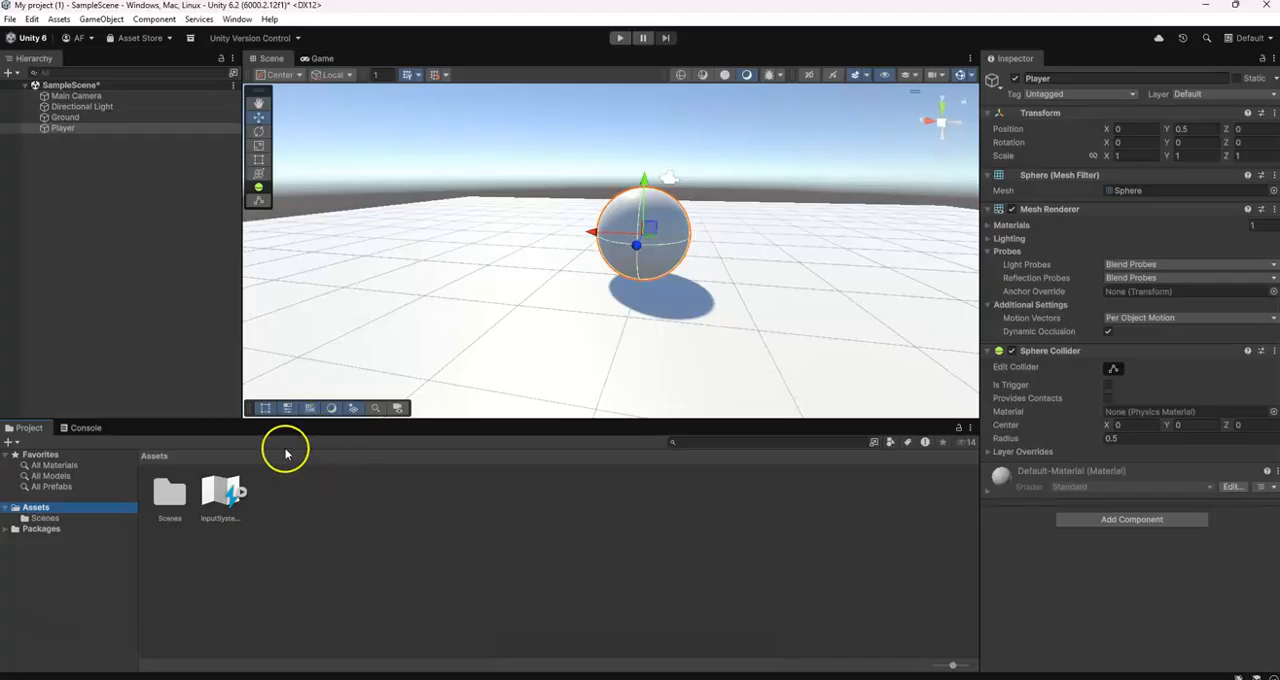
pyautogui.rightClick(285, 494)
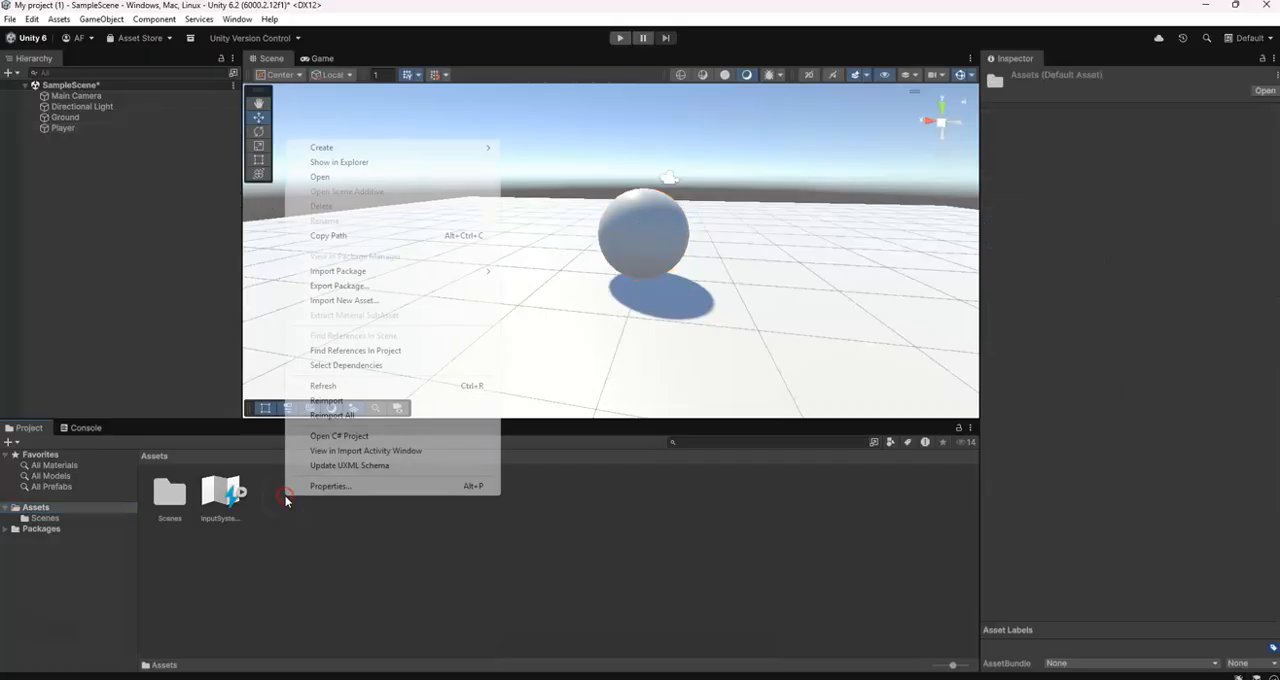
pyautogui.rightClick(294, 521)
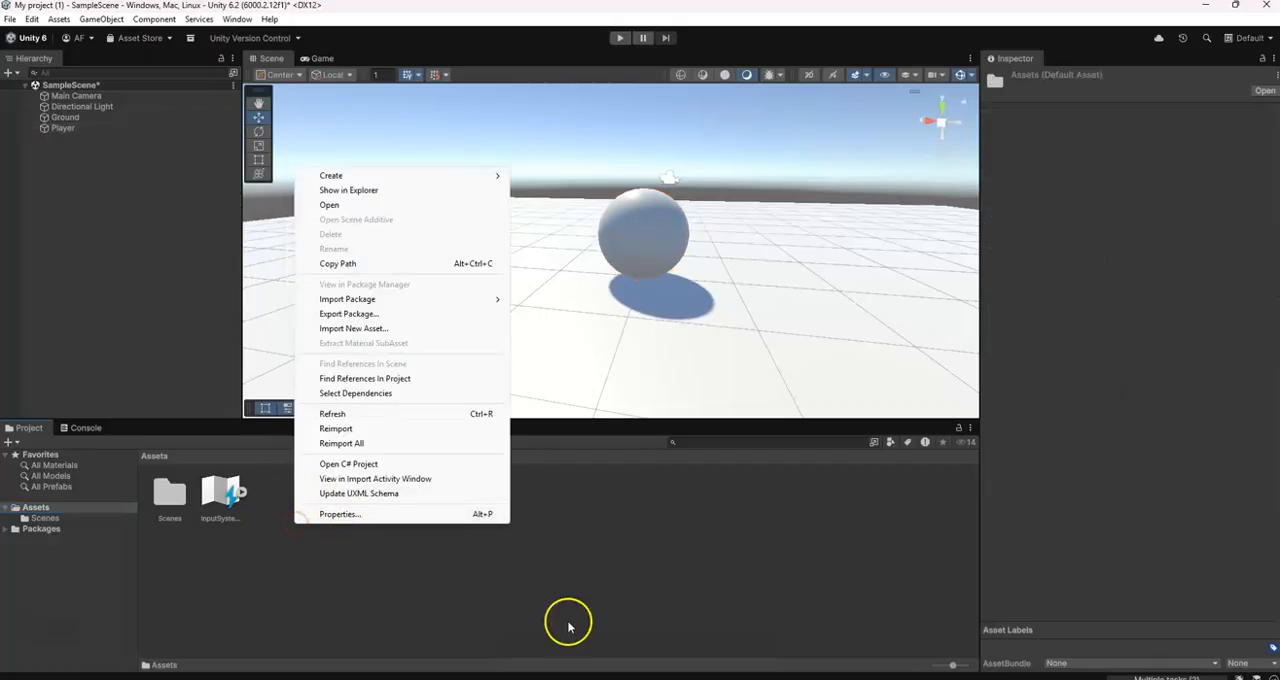
pyautogui.click(352, 178)
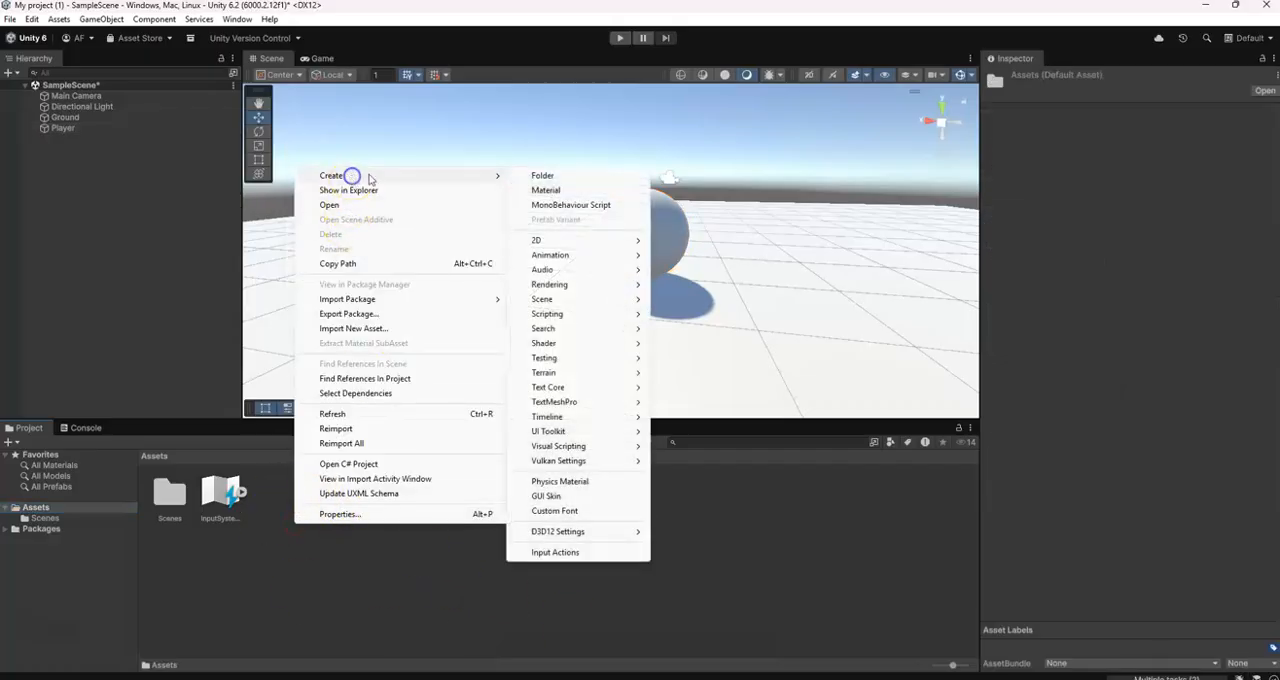
pyautogui.click(578, 180)
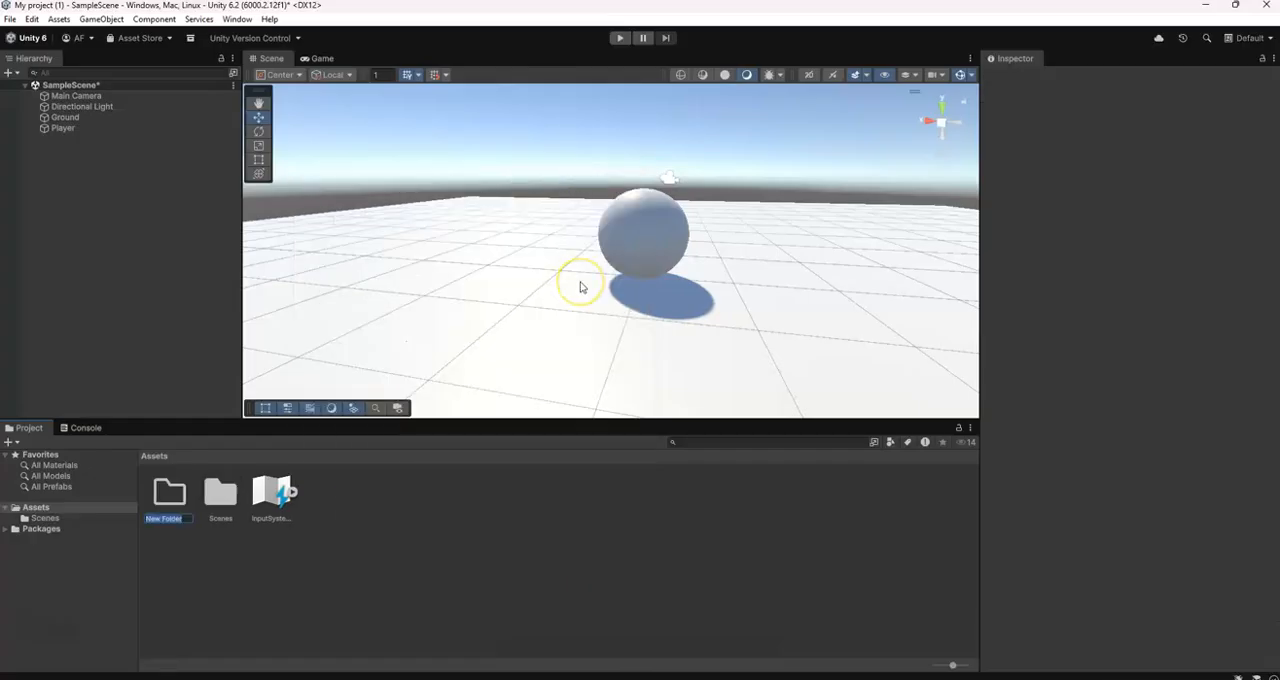
pyautogui.write('Materialss')
pyautogui.press('Return')
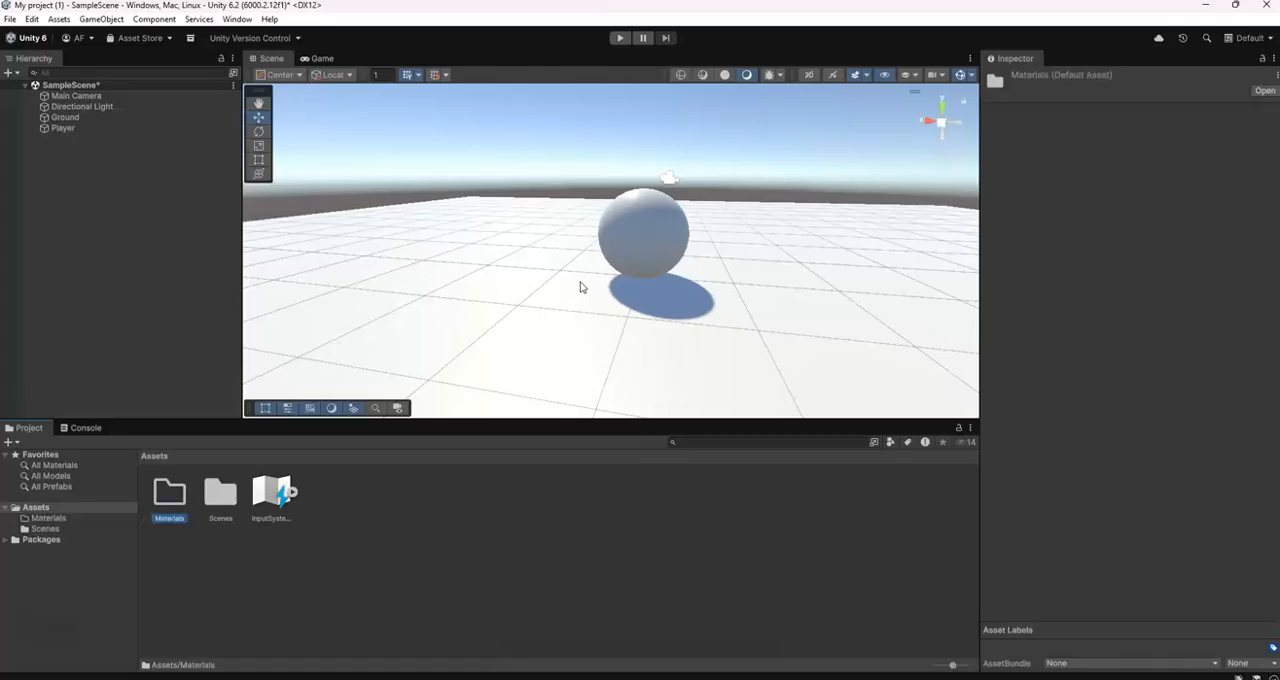
# Create a new material named Red inside the Materials folder
pyautogui.doubleClick(170, 500)
pyautogui.click(207, 455)
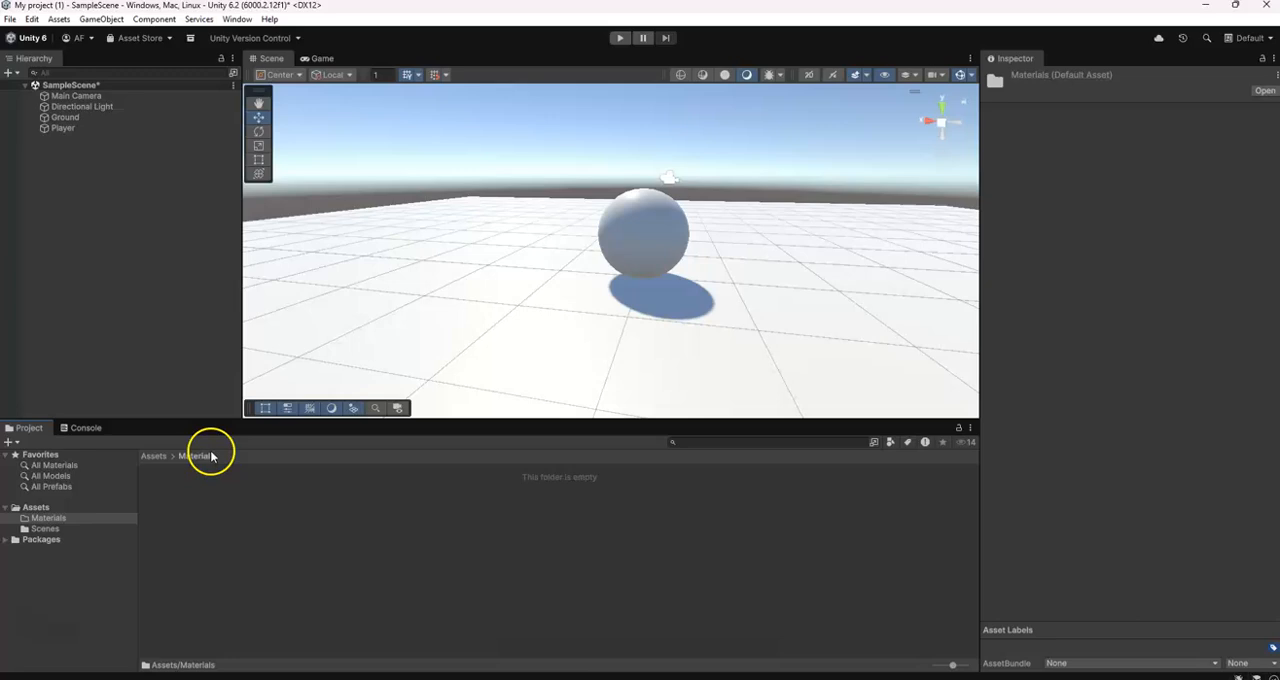
pyautogui.rightClick(187, 501)
pyautogui.moveTo(292, 154)
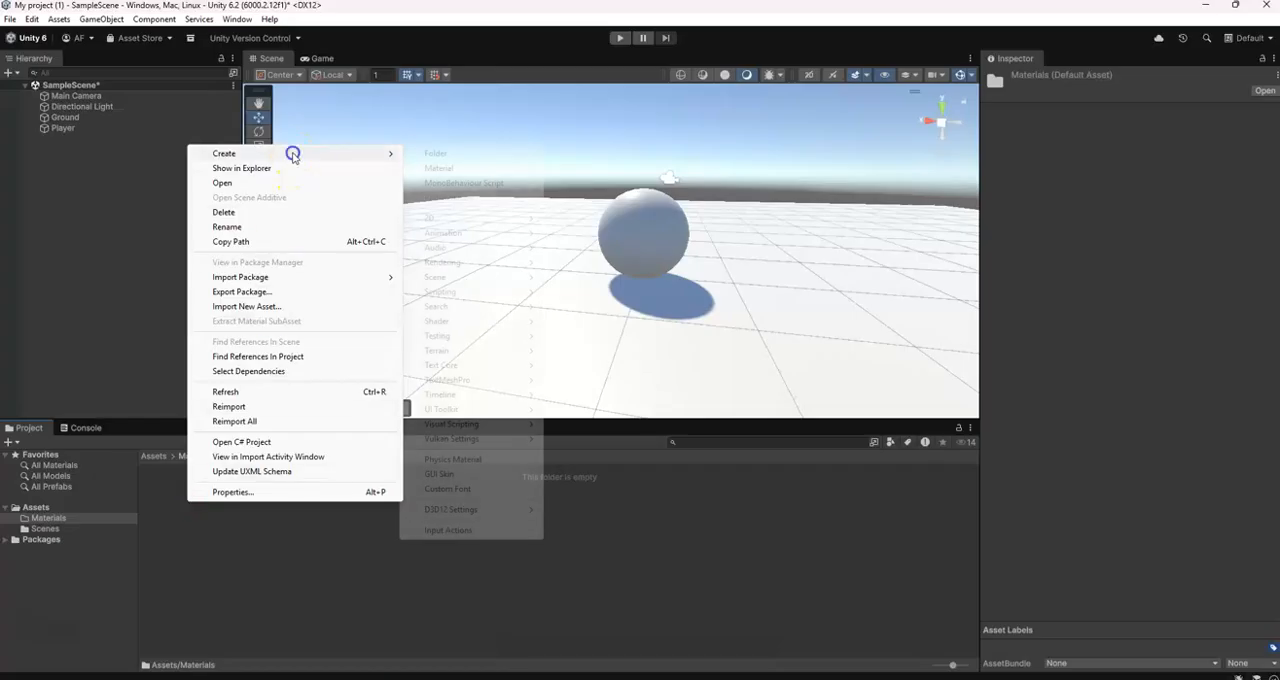
pyautogui.click(455, 168)
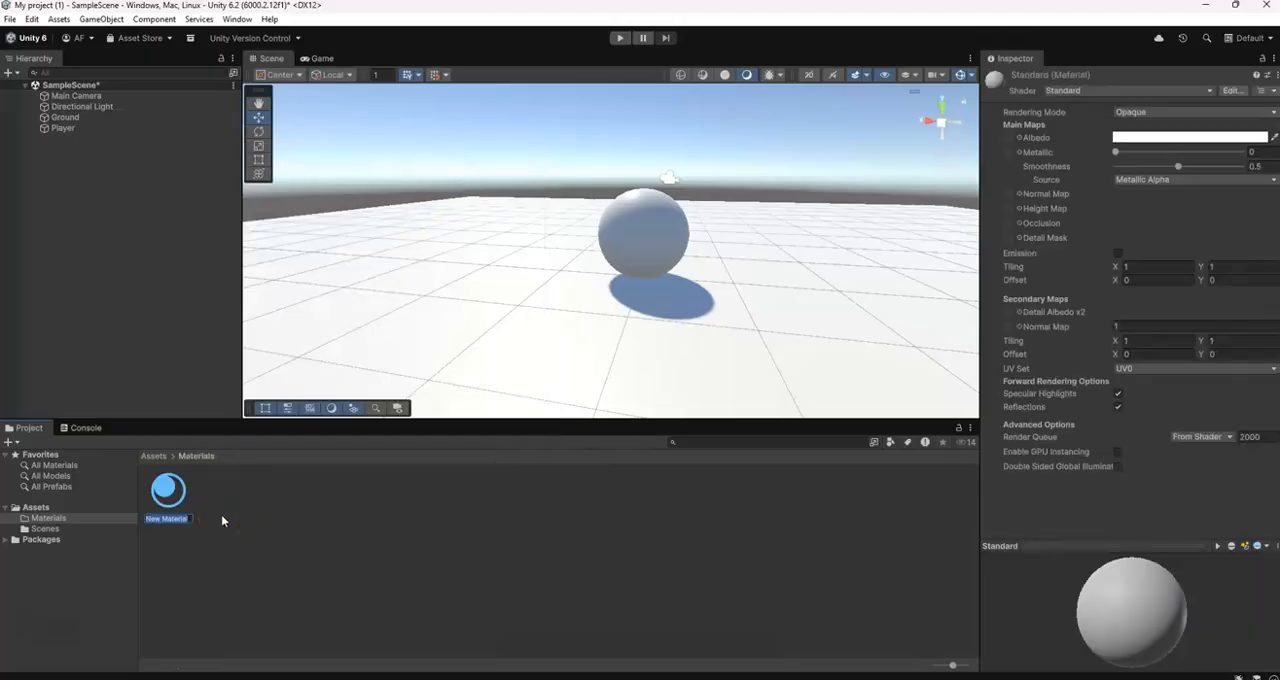
pyautogui.write('Red')
pyautogui.press('Return')
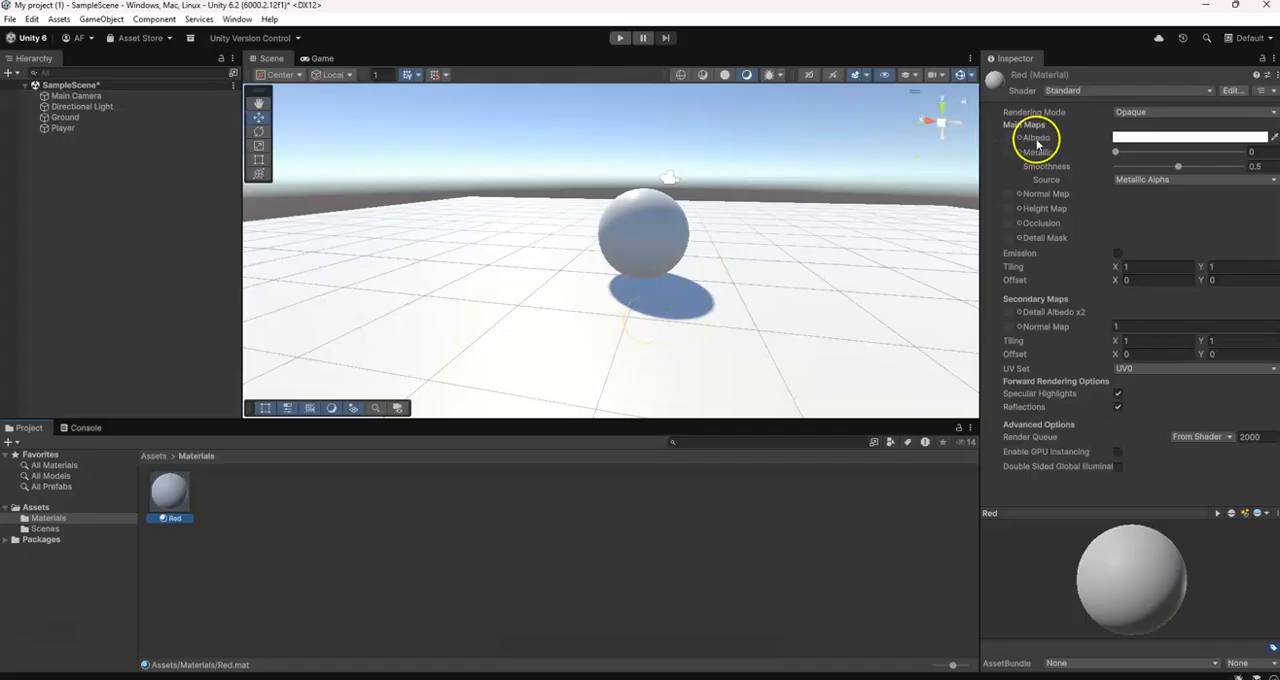
# Set the Red material's albedo colour to bright red (FF0202) and apply the material to the Player sphere
pyautogui.click(1129, 138)
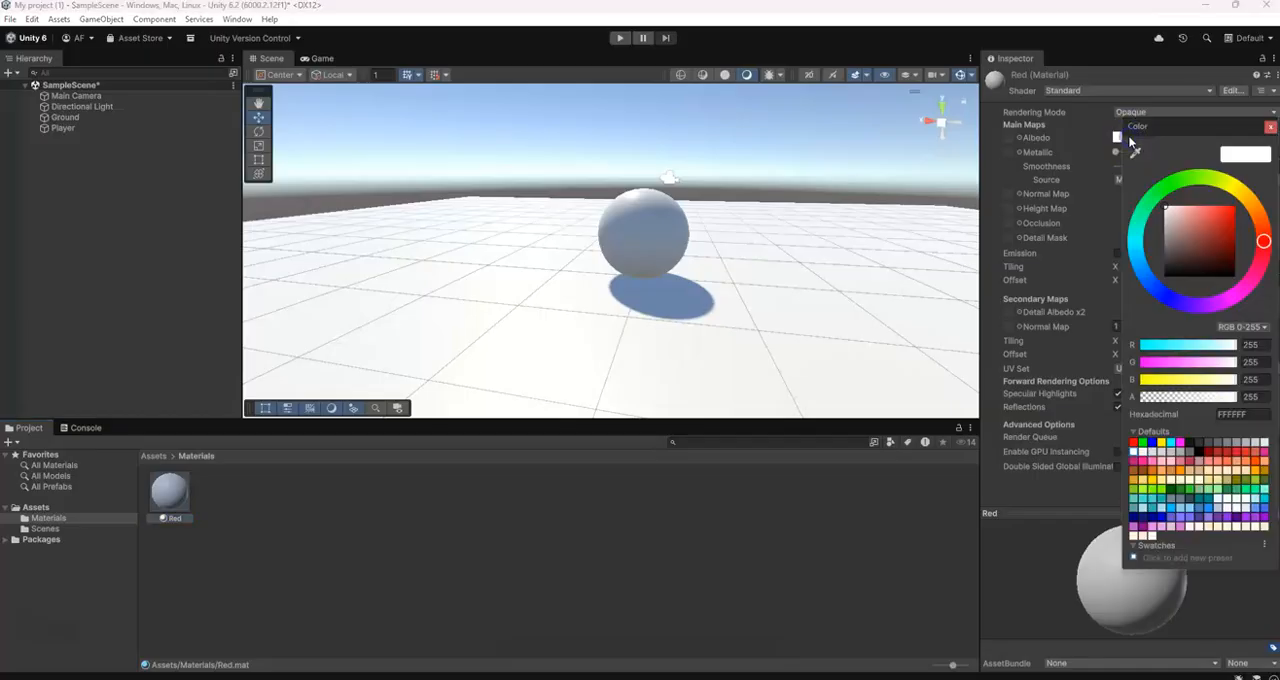
pyautogui.moveTo(1225, 236); pyautogui.dragTo(1237, 206)
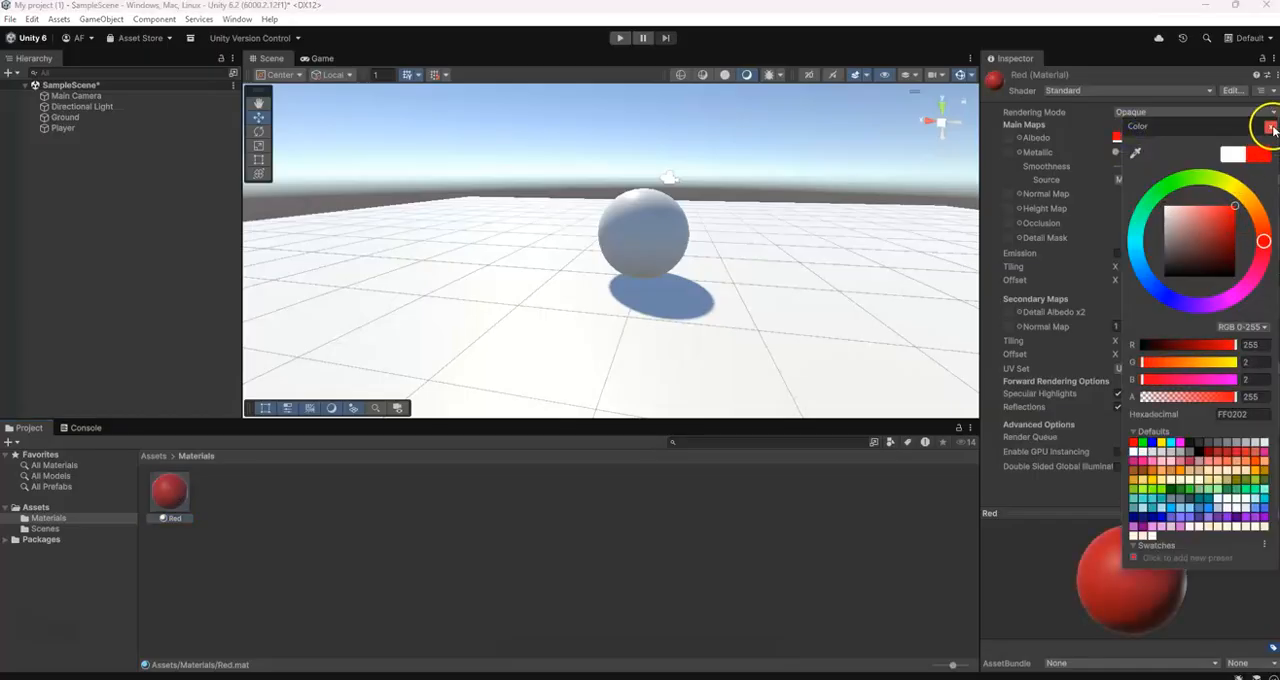
pyautogui.click(1270, 128)
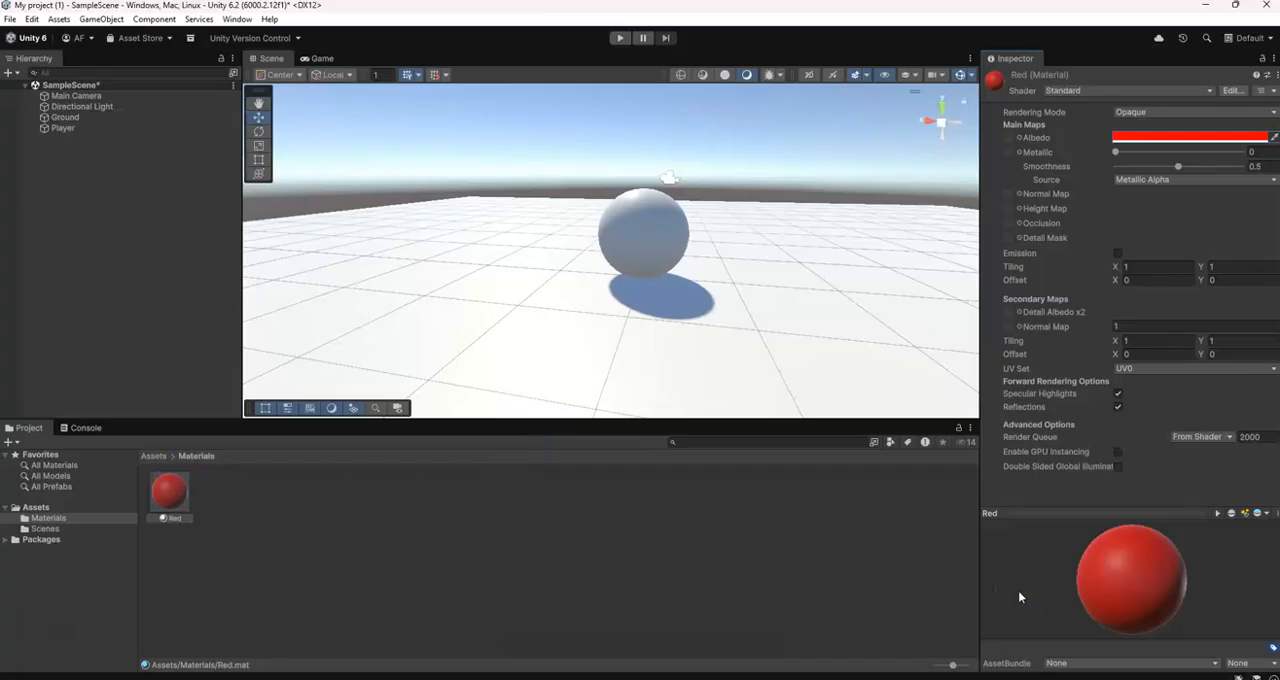
pyautogui.moveTo(170, 500); pyautogui.dragTo(678, 253)
pyautogui.moveTo(169, 487); pyautogui.dragTo(644, 231)
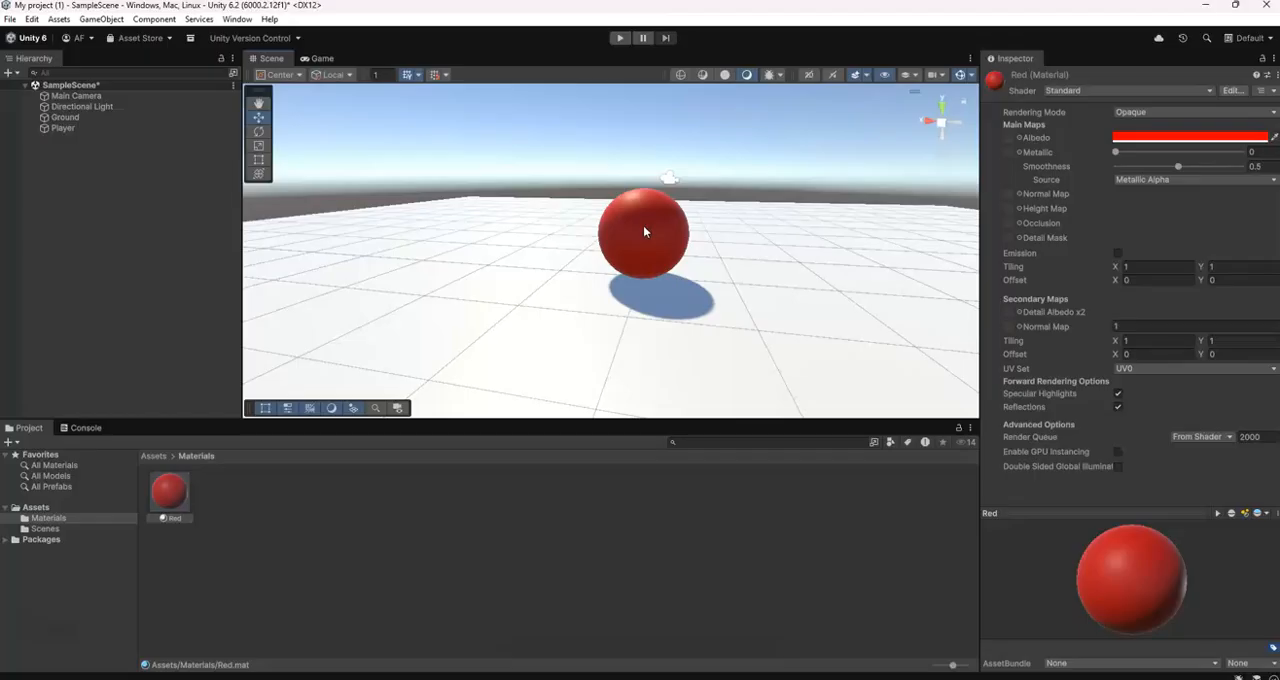
# Create a second material named Green in the Materials folder
pyautogui.rightClick(234, 506)
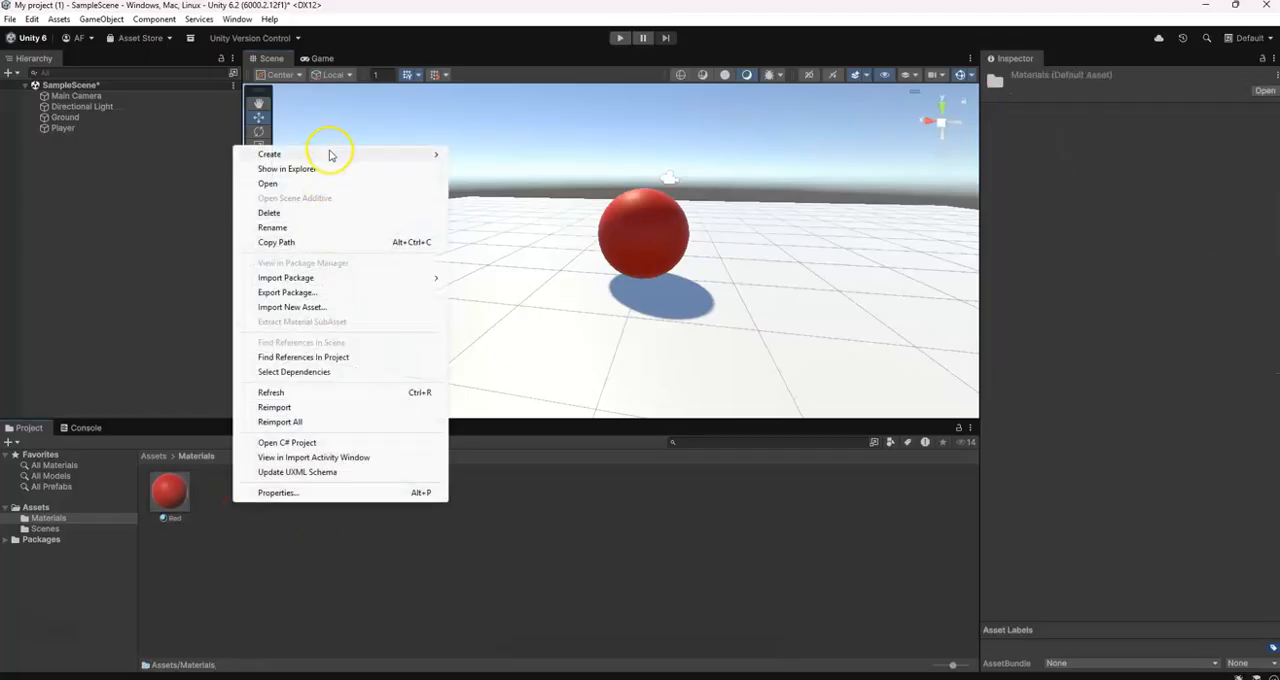
pyautogui.moveTo(331, 155)
pyautogui.click(500, 168)
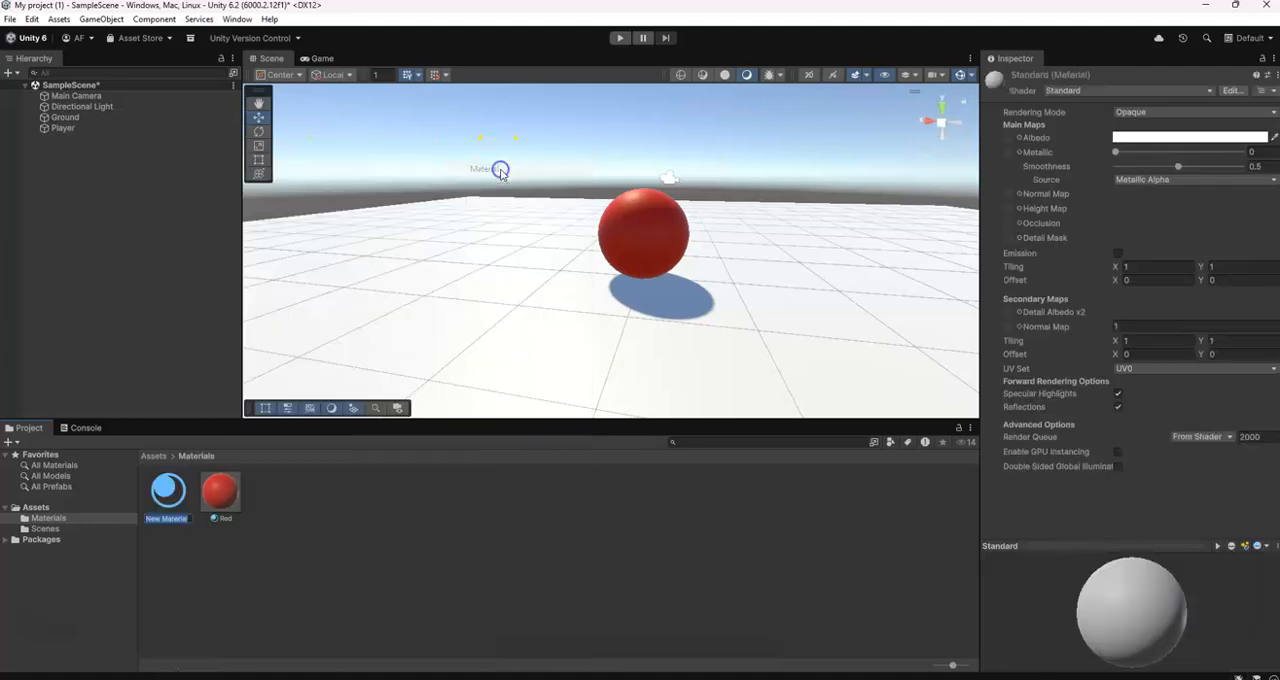
pyautogui.write('Green')
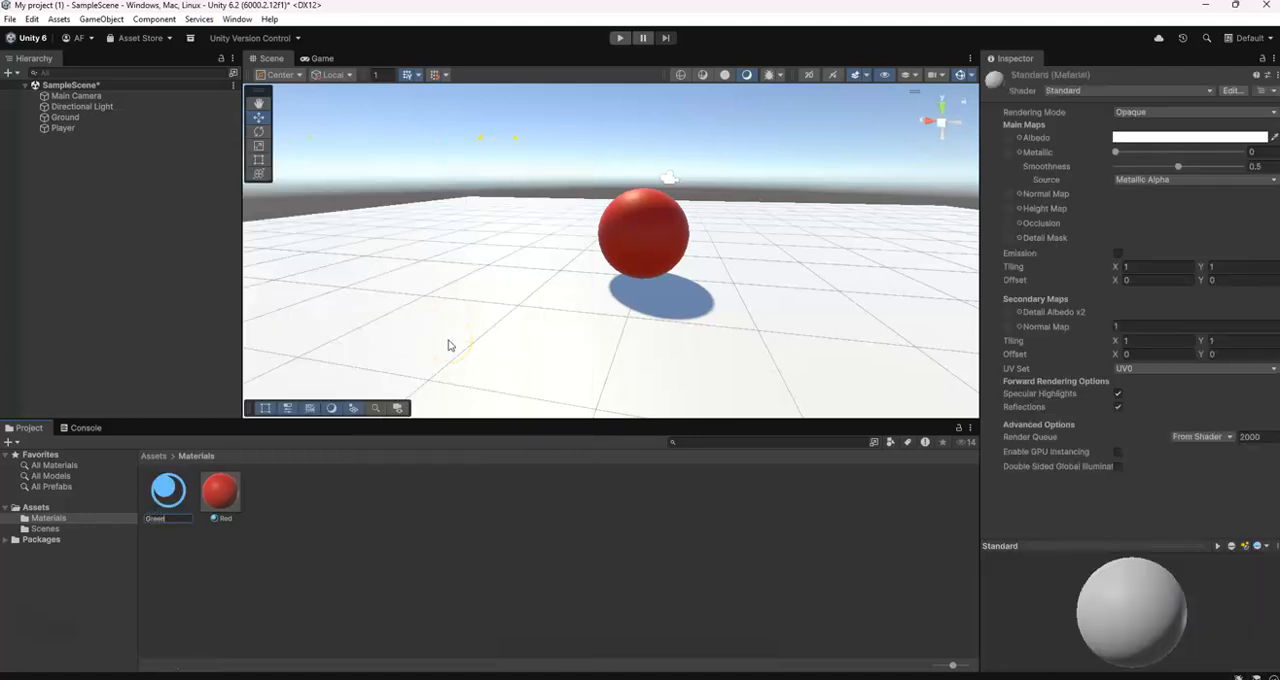
pyautogui.click(448, 345)
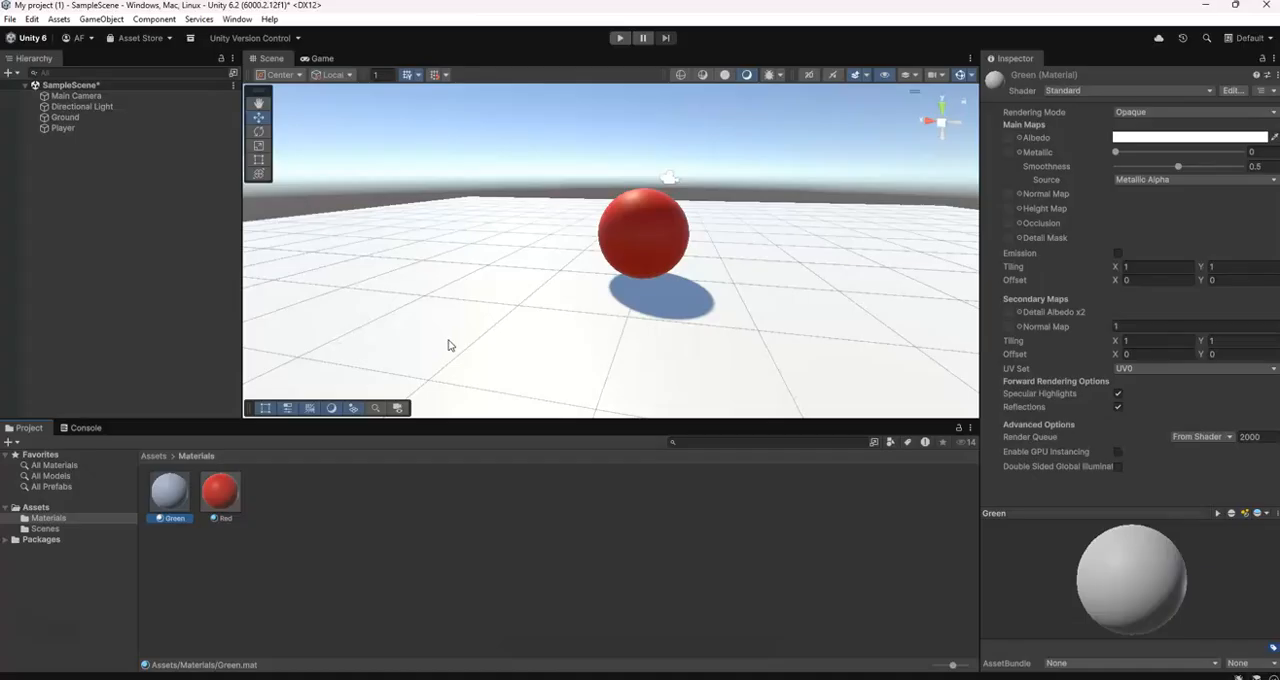
# Set the Green material's albedo to a saturated, slightly darkened green
pyautogui.click(1130, 138)
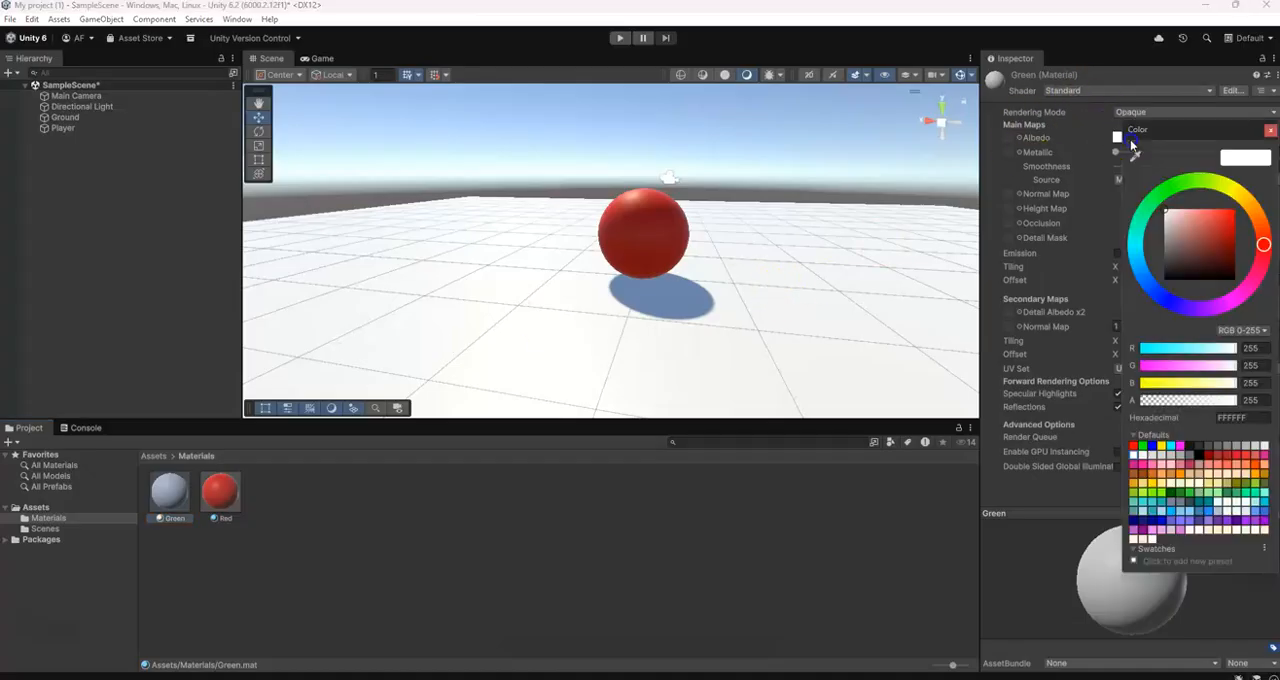
pyautogui.click(1180, 187)
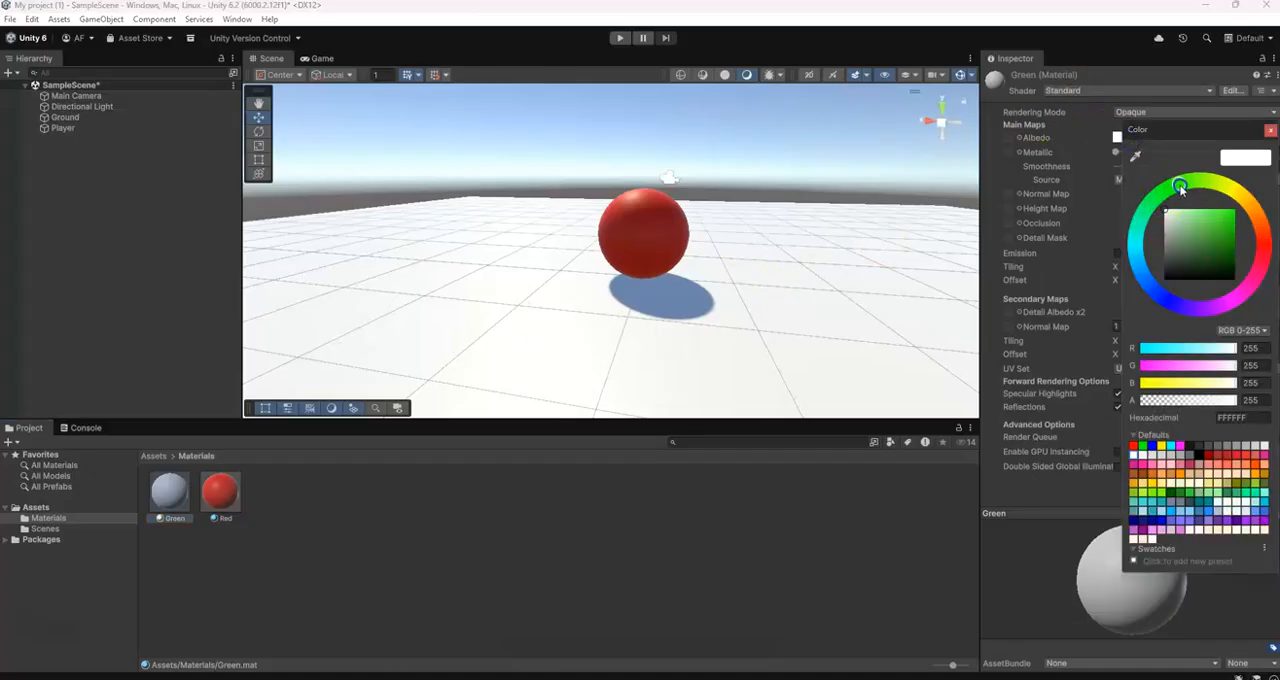
pyautogui.moveTo(1182, 210); pyautogui.dragTo(1242, 231)
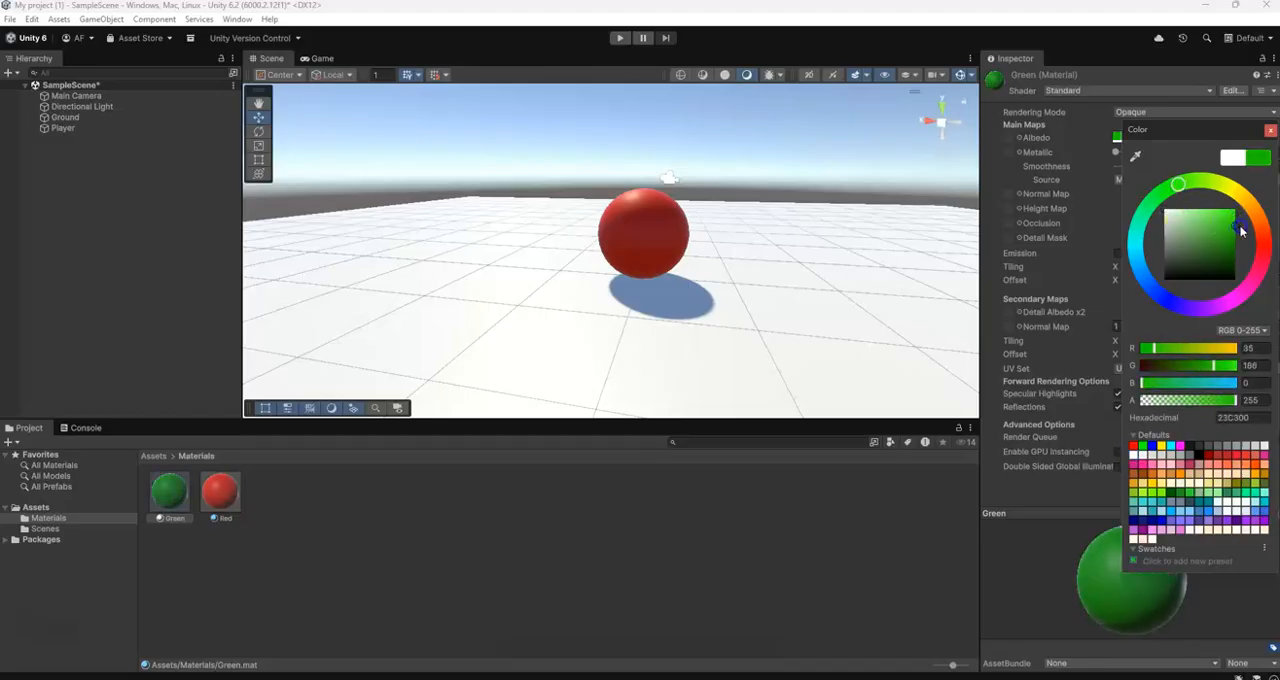
pyautogui.click(1270, 131)
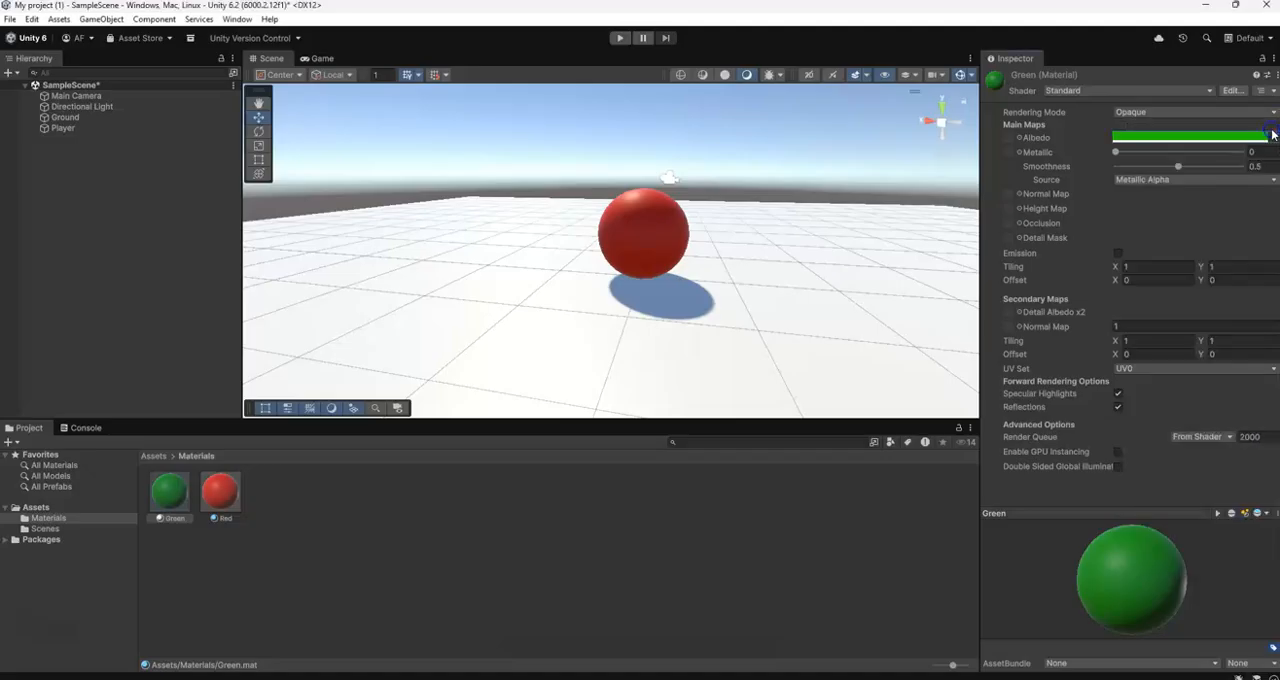
# Apply the Green material to the Ground plane in the scene
pyautogui.moveTo(163, 494); pyautogui.dragTo(280, 373)
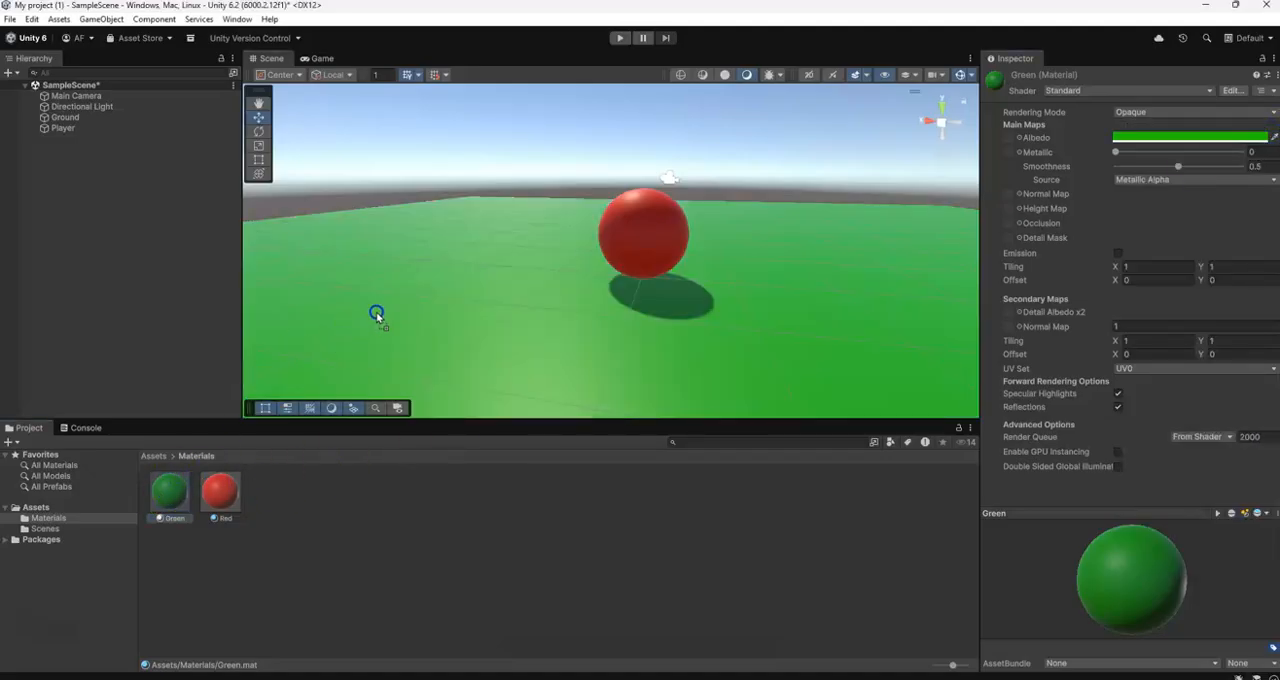
pyautogui.moveTo(897, 403); pyautogui.dragTo(880, 352, button='right')
pyautogui.moveTo(799, 353)
pyautogui.mouseDown(button='middle')
pyautogui.moveTo(813, 325)
pyautogui.moveTo(806, 374)
pyautogui.mouseUp(button='middle')
pyautogui.scroll(-6, 806, 374)
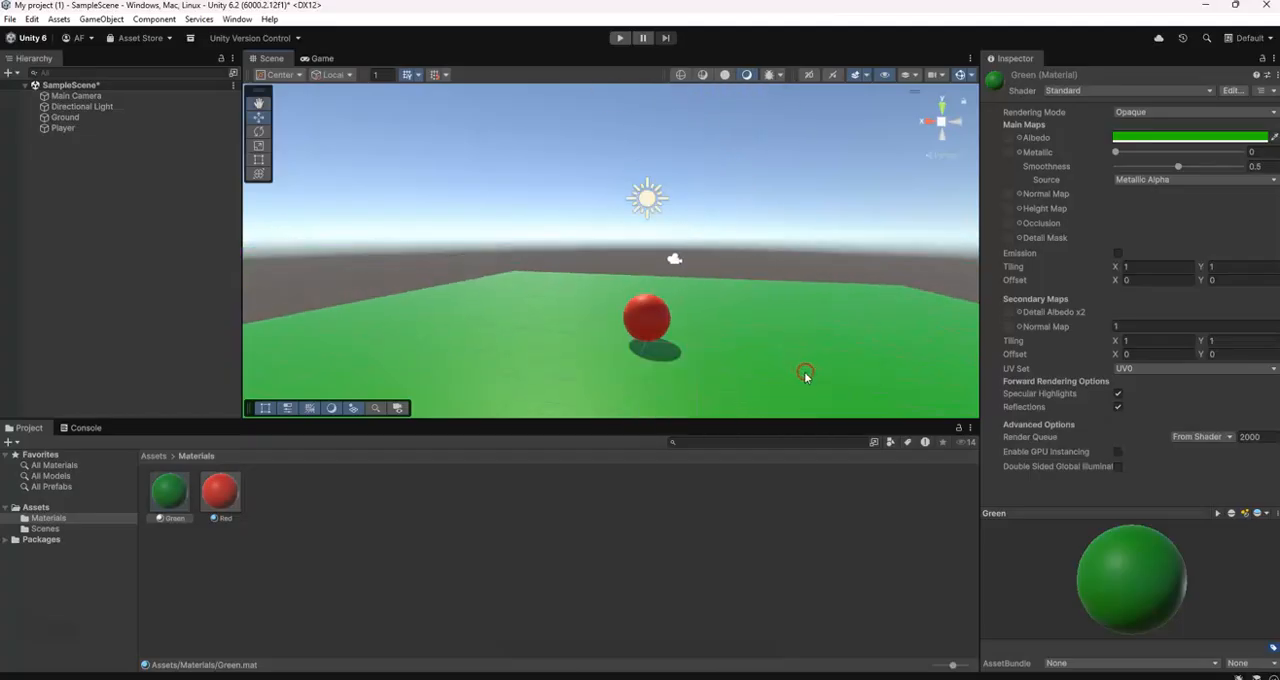
pyautogui.moveTo(768, 305)
pyautogui.mouseDown(button='middle')
pyautogui.moveTo(762, 328)
pyautogui.moveTo(769, 320)
pyautogui.mouseUp(button='middle')
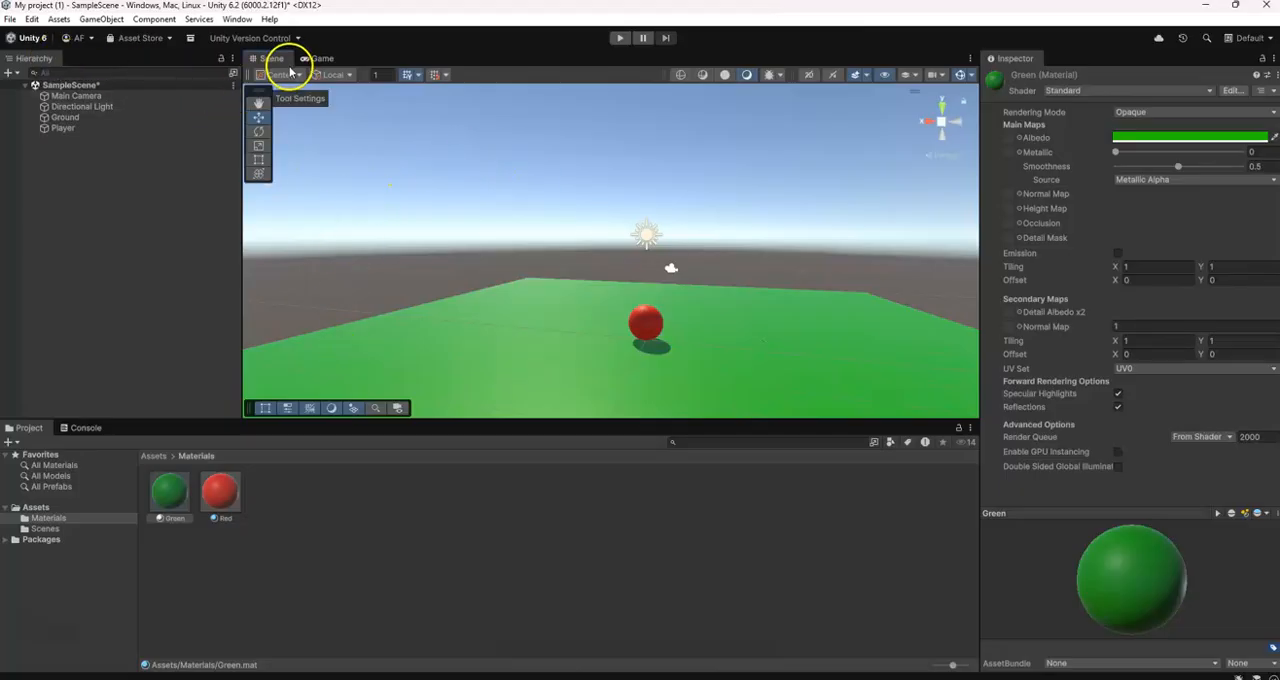
# Rename the SampleScene asset in the Scenes folder as Level1
pyautogui.click(158, 456)
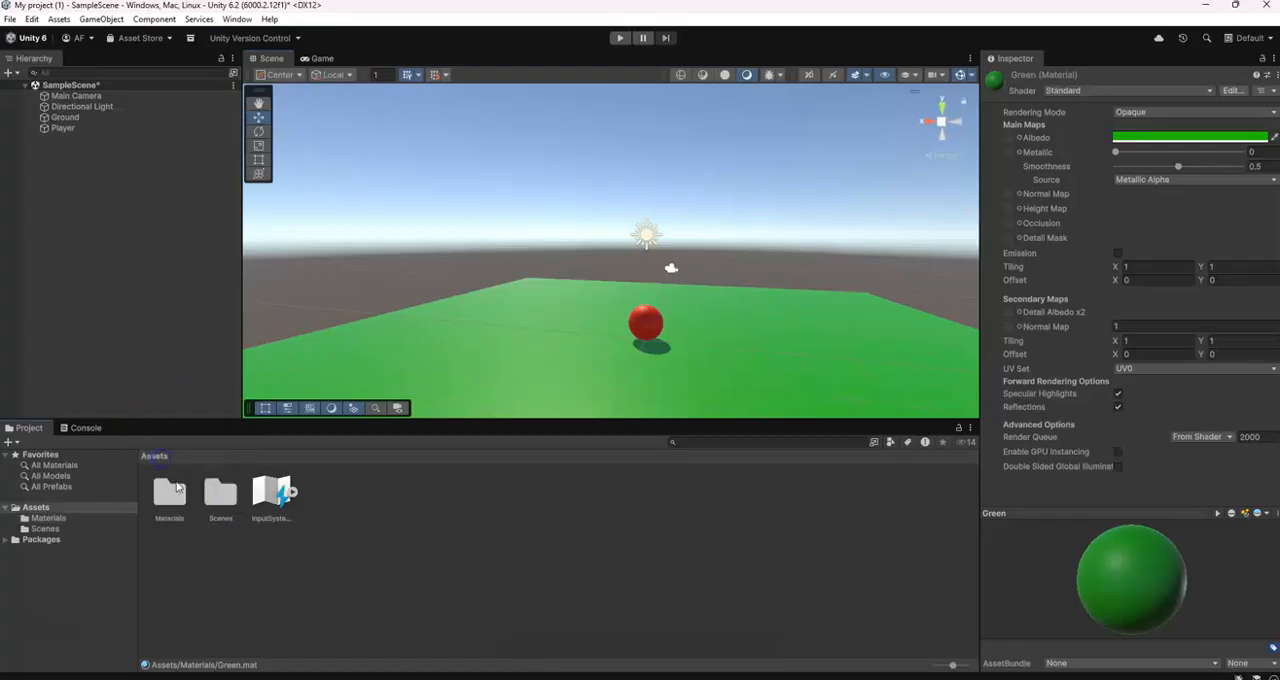
pyautogui.click(220, 494)
pyautogui.doubleClick(220, 494)
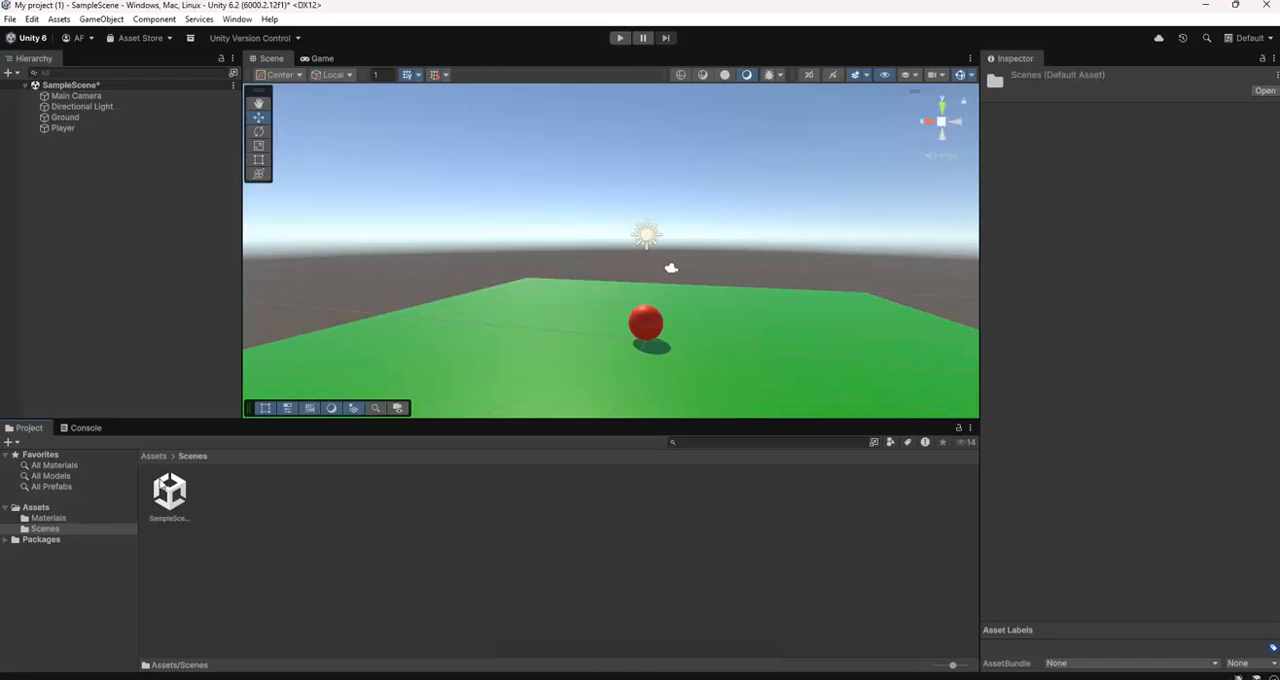
pyautogui.click(174, 519)
pyautogui.click(174, 519)
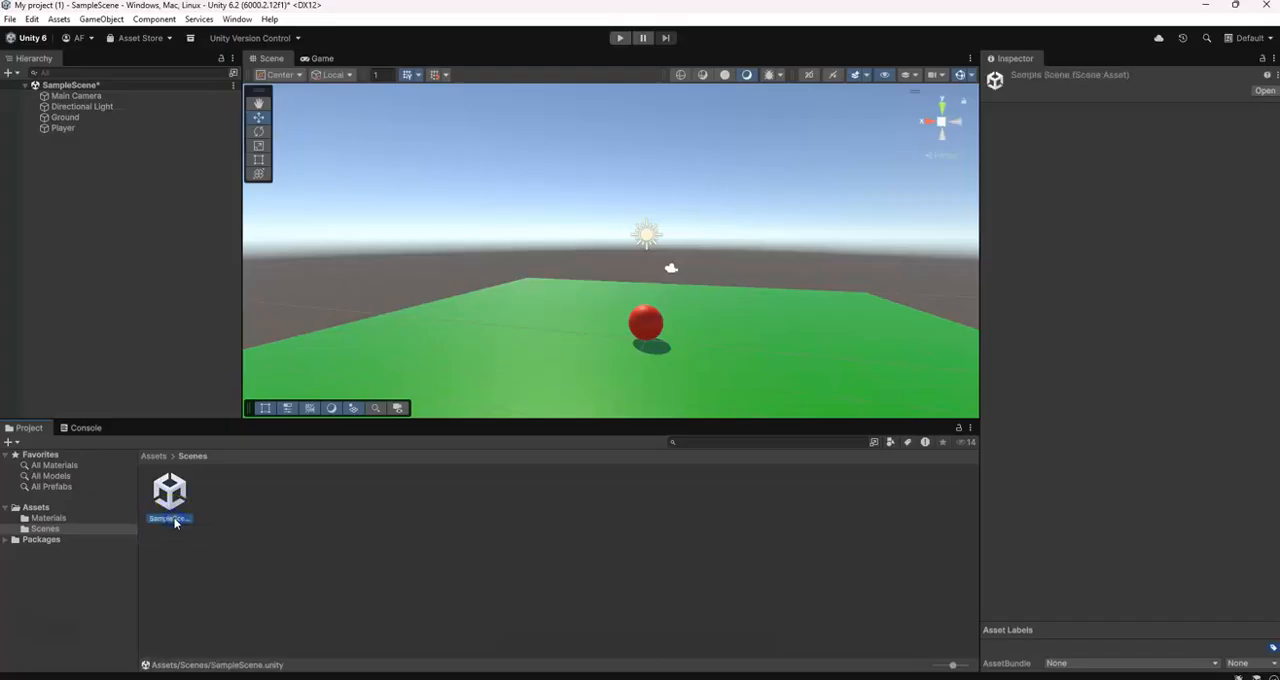
pyautogui.write('Level1')
pyautogui.press('Return')
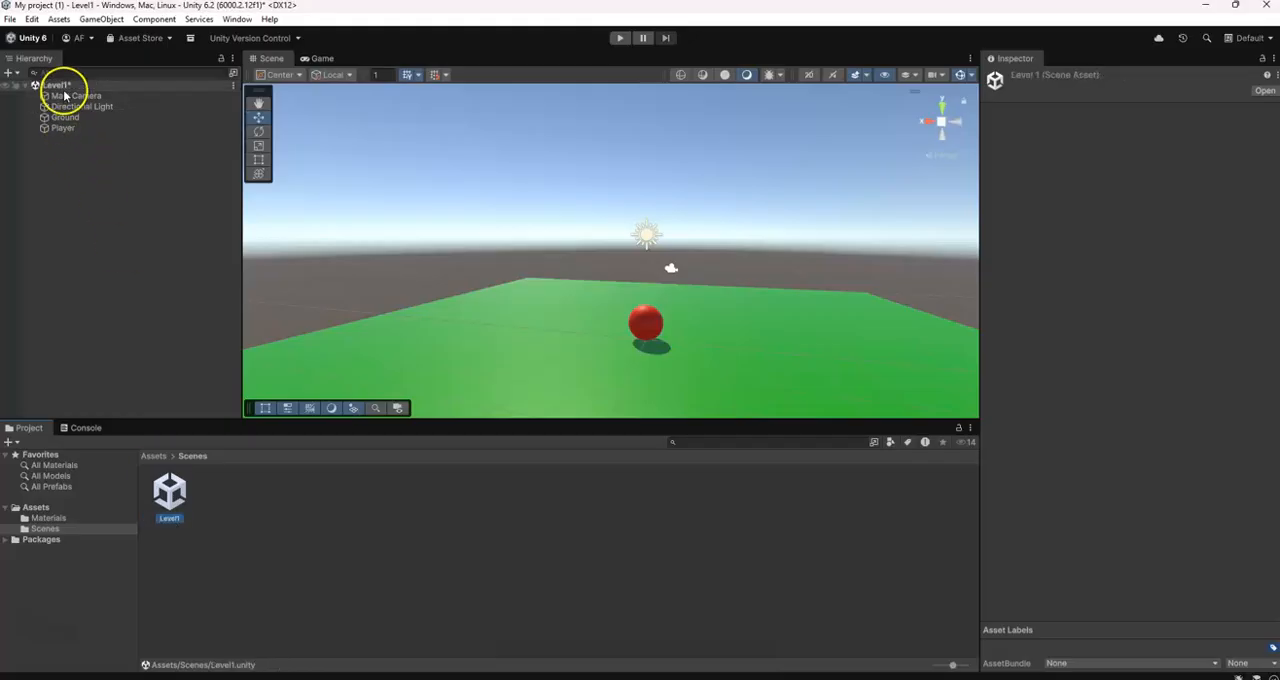
# Save the changes to the Level1 scene
pyautogui.click(244, 570)
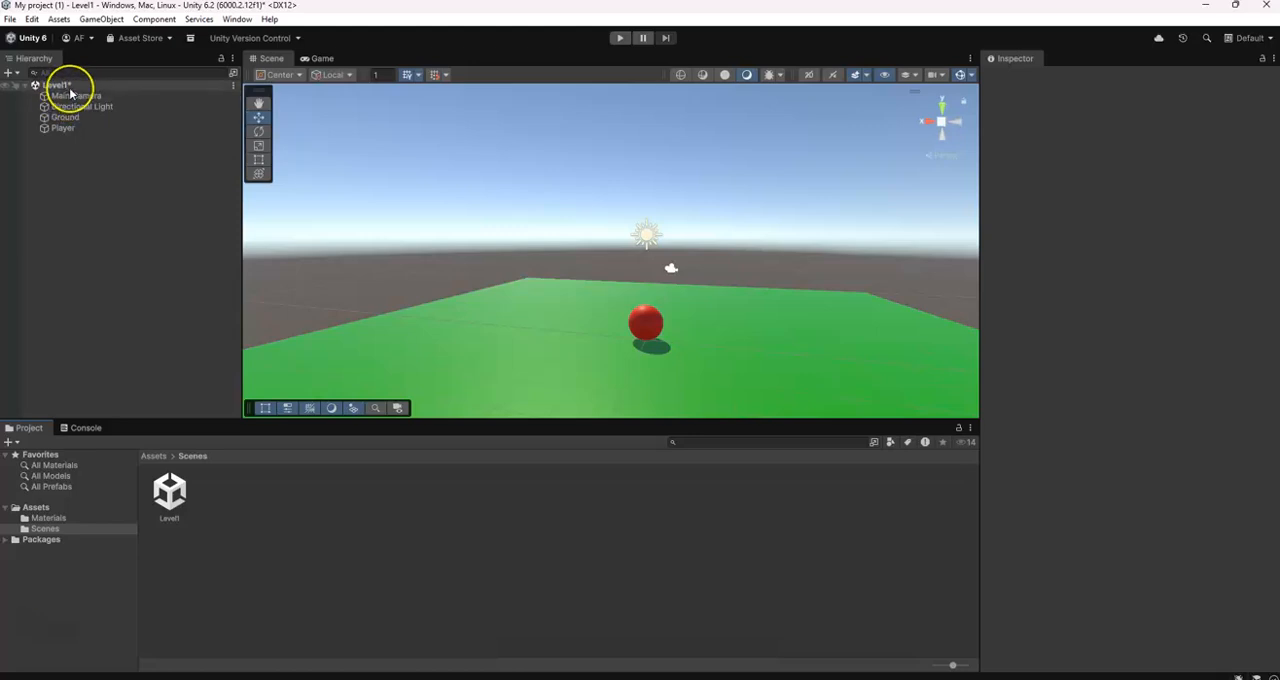
pyautogui.click(10, 19)
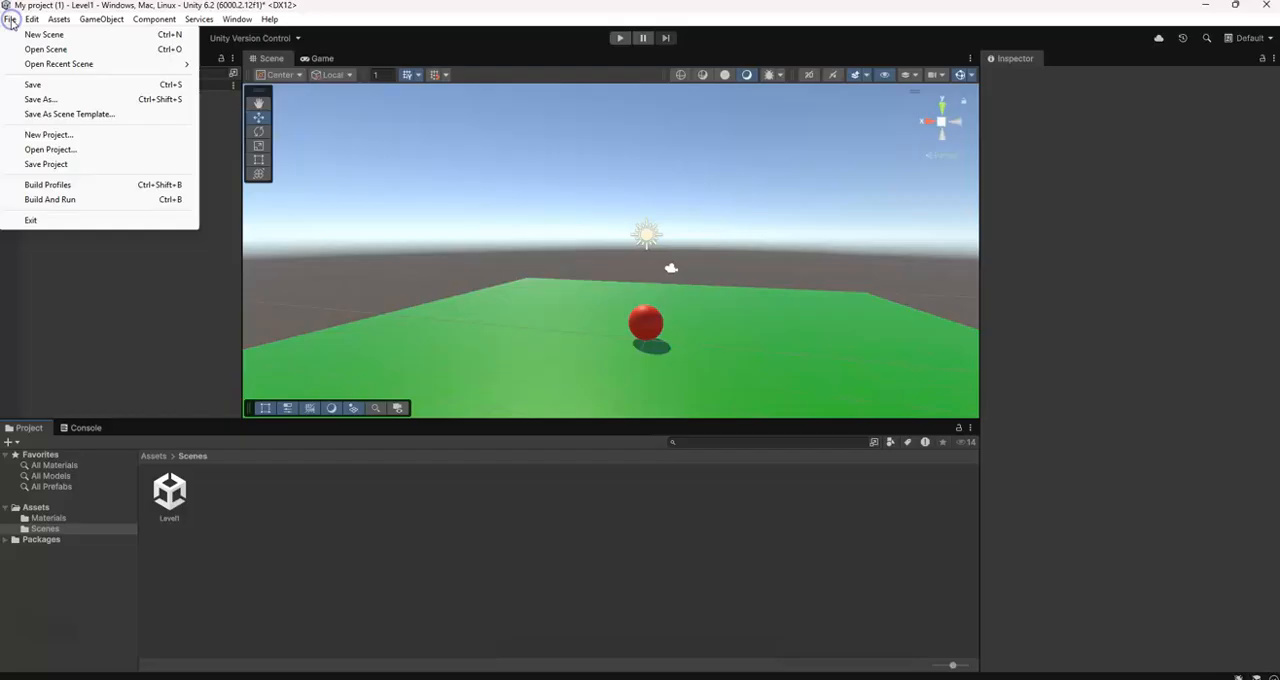
pyautogui.click(44, 87)
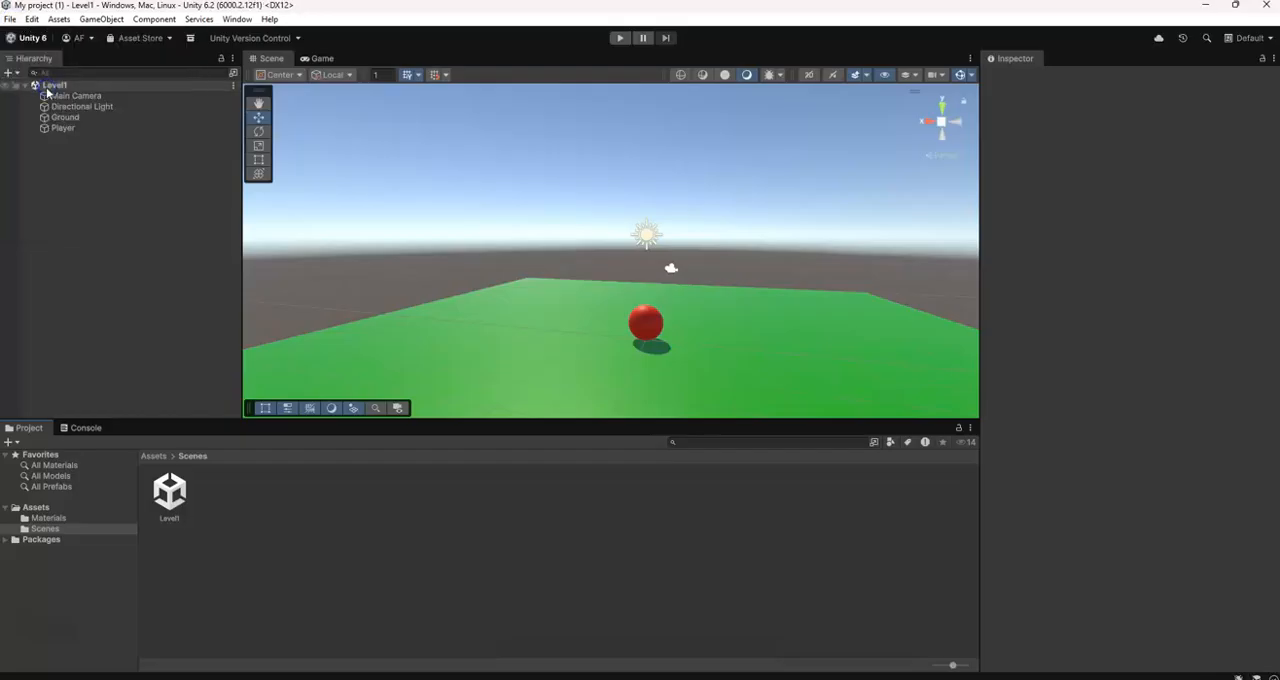